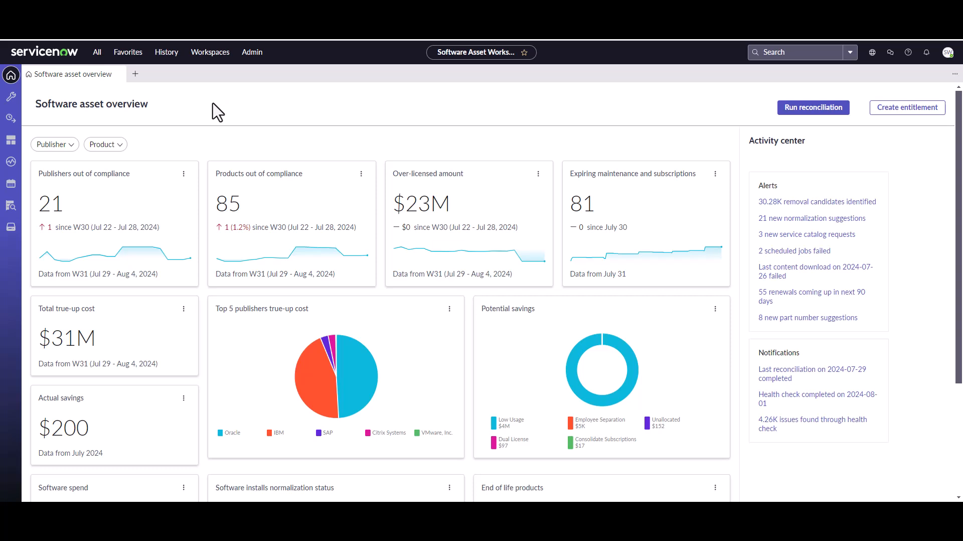
- Open the Discovery models list in License operations and filter its display names by "random"
{"action": "left_click", "coordinate": [14, 125]}
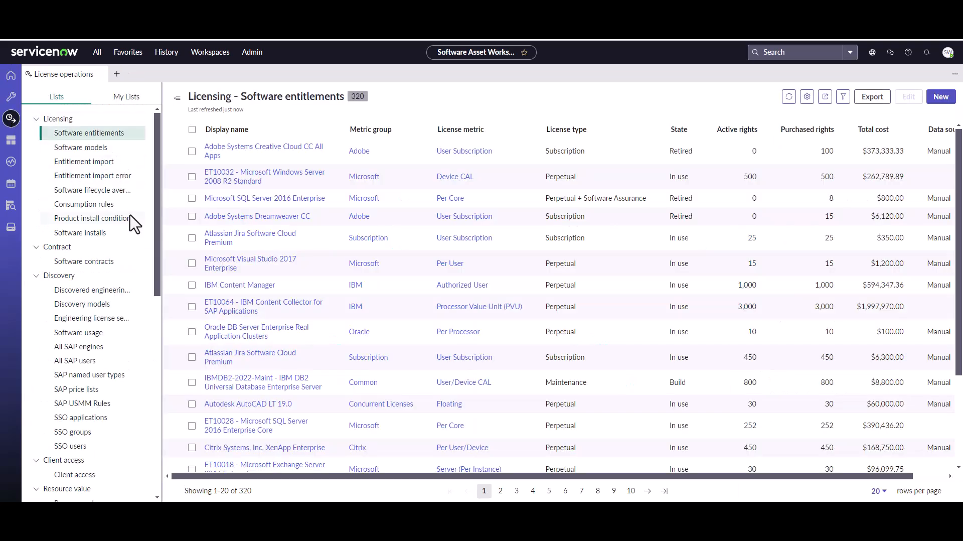
{"action": "left_click", "coordinate": [99, 304]}
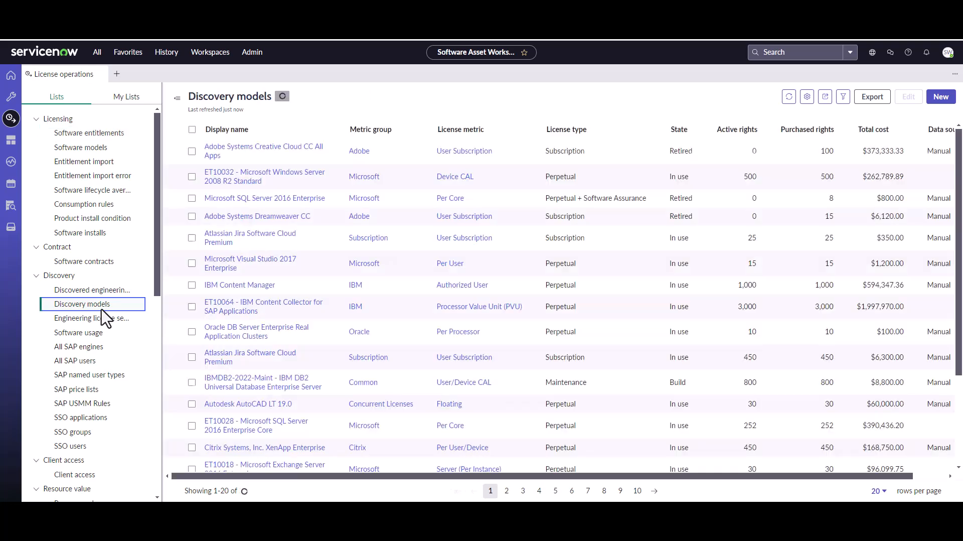
{"action": "left_click", "coordinate": [366, 130]}
{"action": "left_click", "coordinate": [304, 221]}
{"action": "type", "text": "random"}
{"action": "key", "text": "Return"}
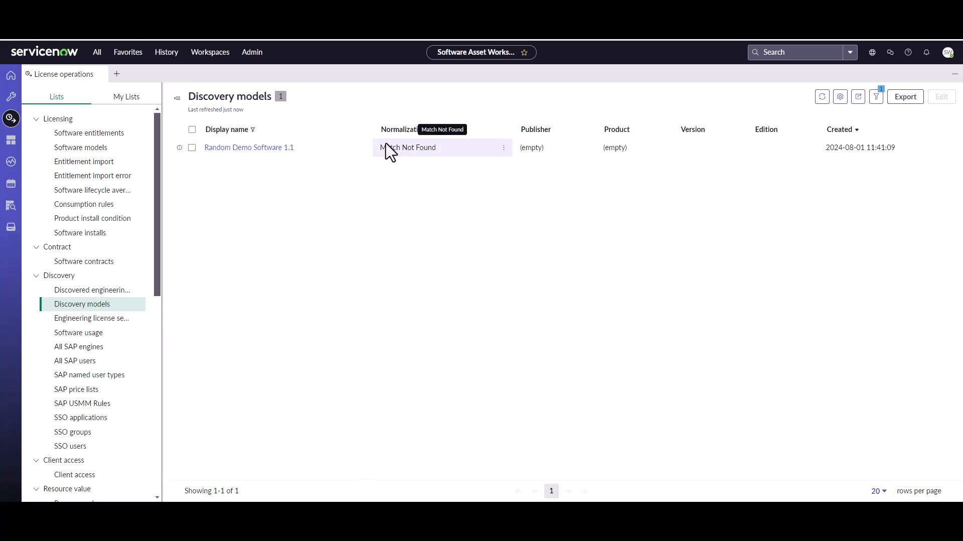
- Find Custom Products by searching for "custom pro" and start a new custom software product record
{"action": "left_click", "coordinate": [104, 56]}
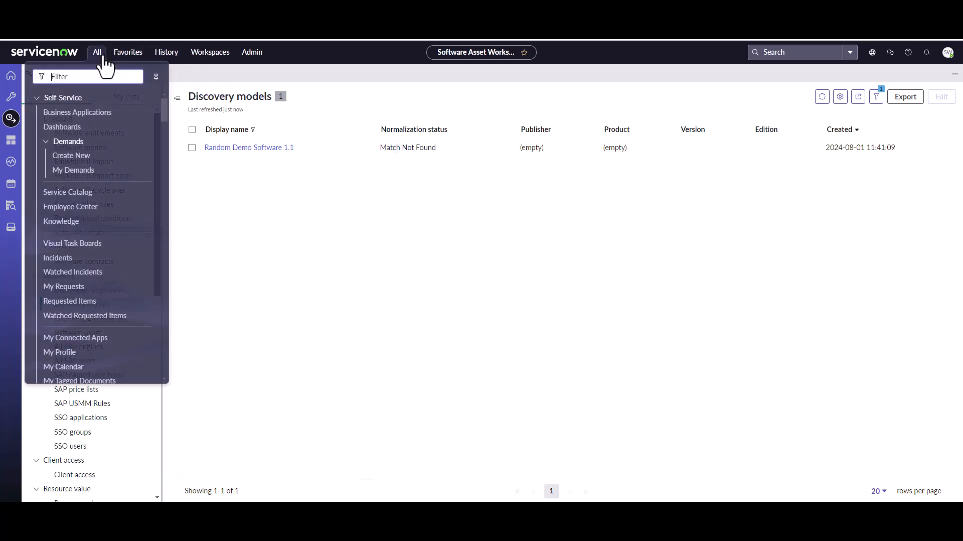
{"action": "type", "text": "cs"}
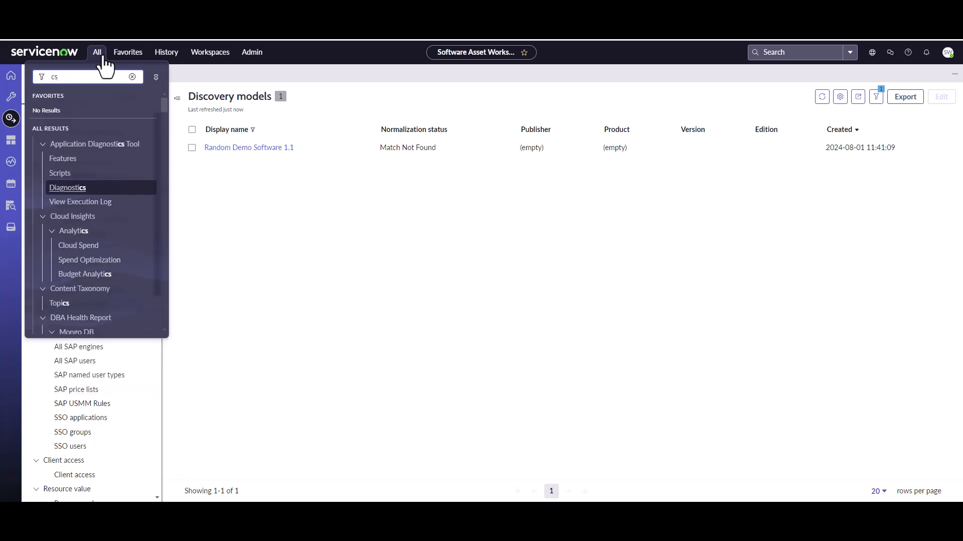
{"action": "type", "text": "ustom pro"}
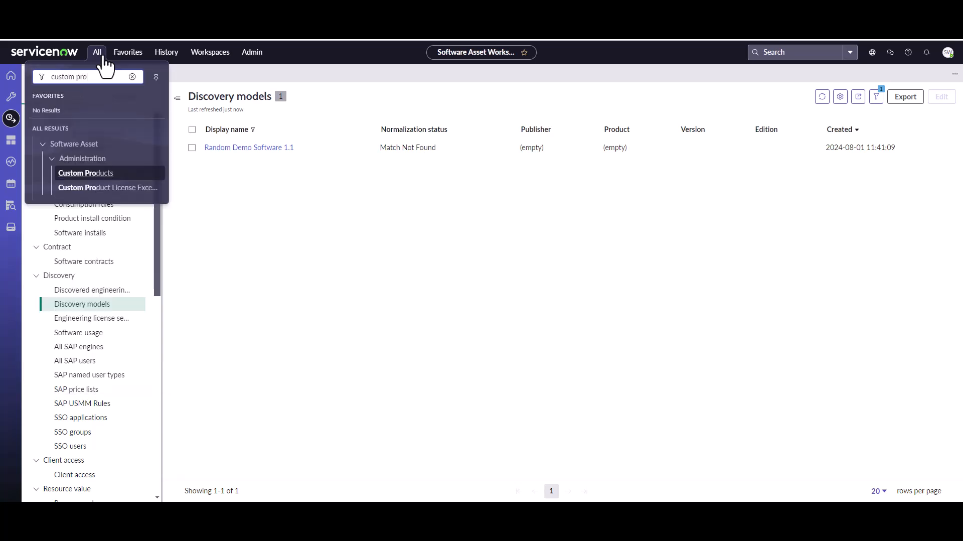
{"action": "left_click", "coordinate": [93, 177]}
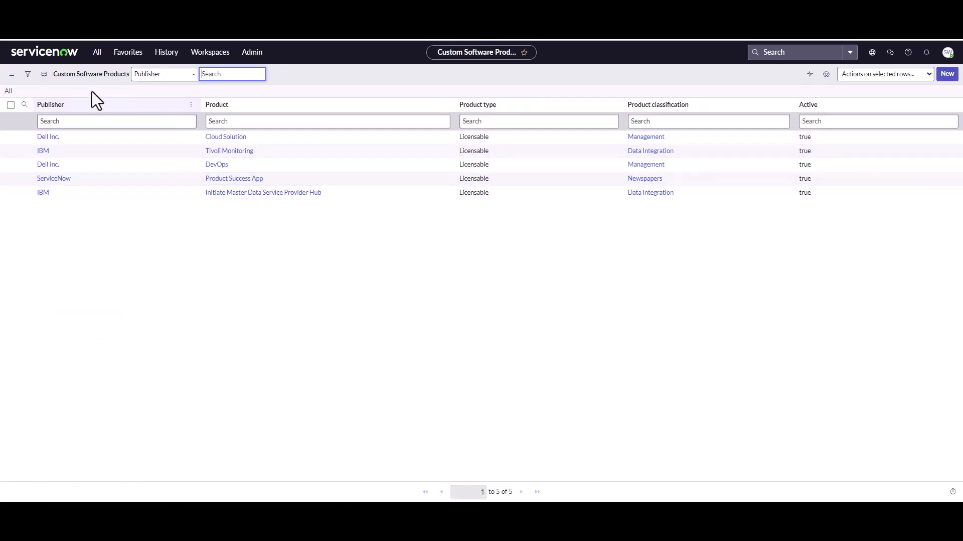
{"action": "left_click", "coordinate": [945, 75]}
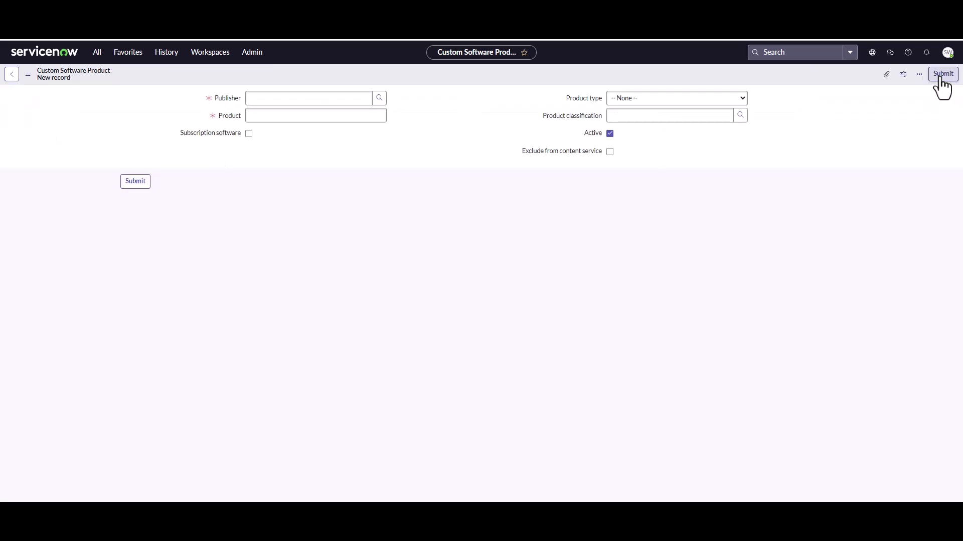
- Try to enter "random software" as the publisher of the new custom product
{"action": "left_click", "coordinate": [315, 99]}
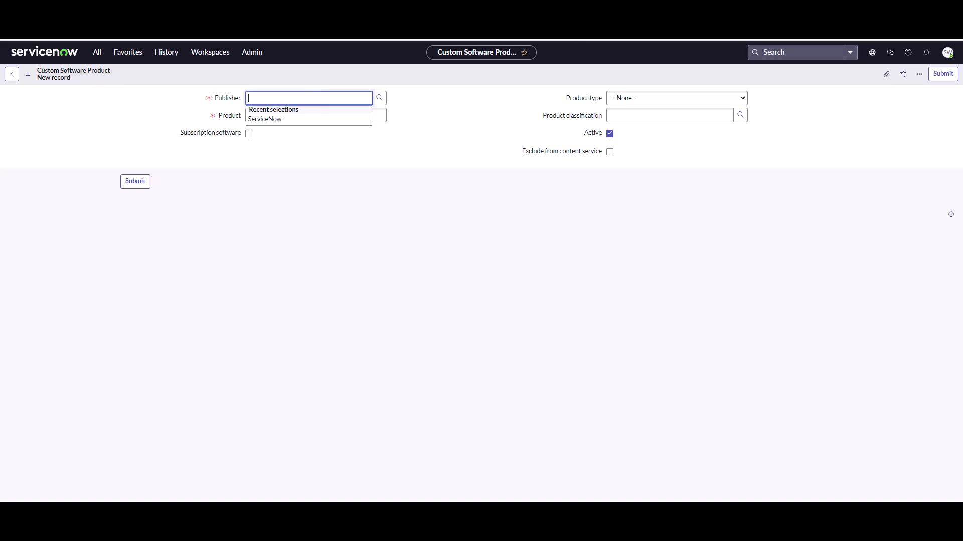
{"action": "left_click", "coordinate": [797, 87]}
{"action": "left_click", "coordinate": [316, 99]}
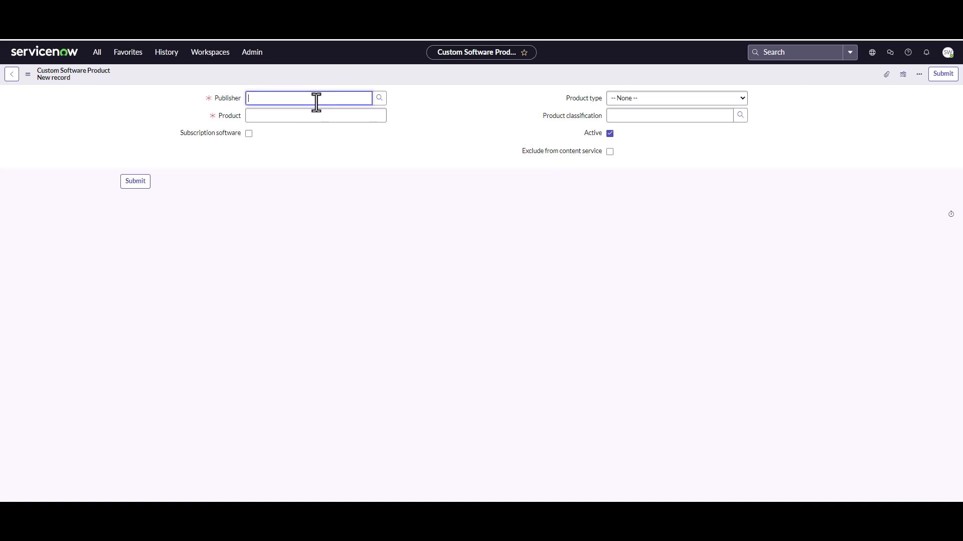
{"action": "type", "text": "random"}
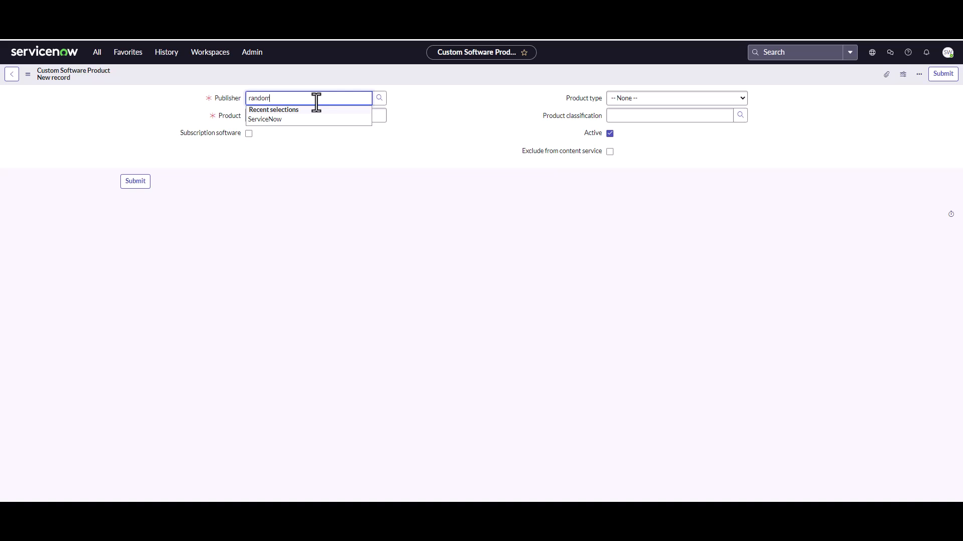
{"action": "type", "text": " software"}
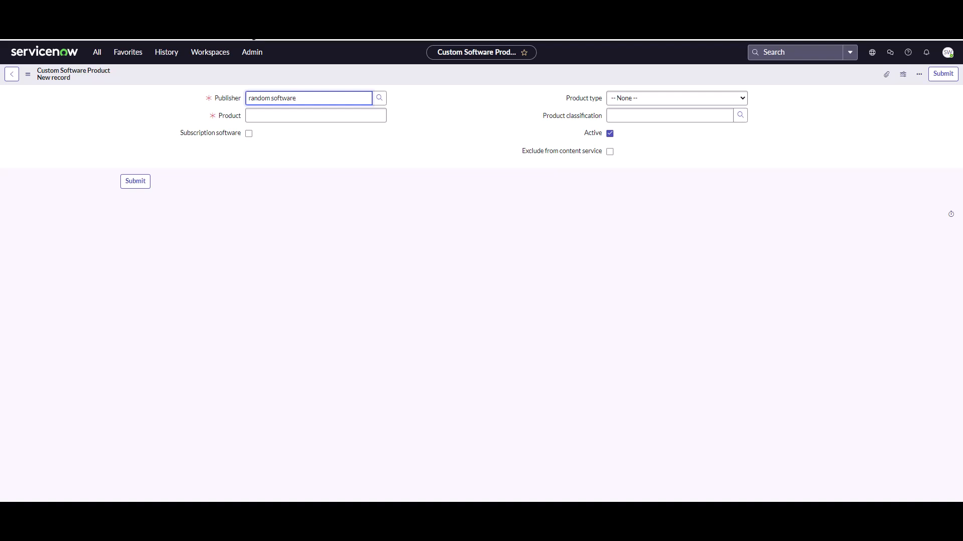
- Create the company "Random Software Publisher" from the publisher lookup, flagged as both Manufacturer and Vendor, and use it as the publisher
{"action": "left_click", "coordinate": [380, 99]}
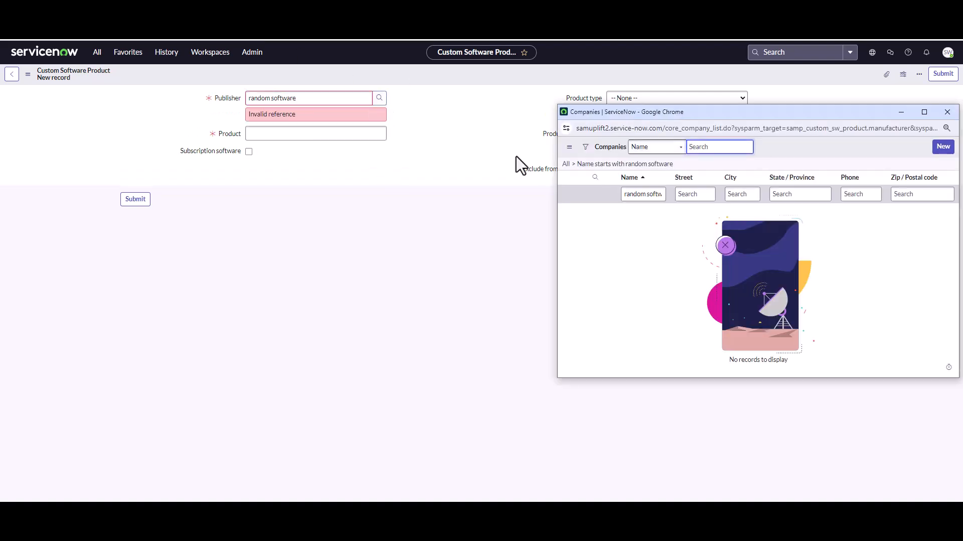
{"action": "left_click_drag", "start_coordinate": [727, 118], "coordinate": [477, 118]}
{"action": "left_click", "coordinate": [695, 148]}
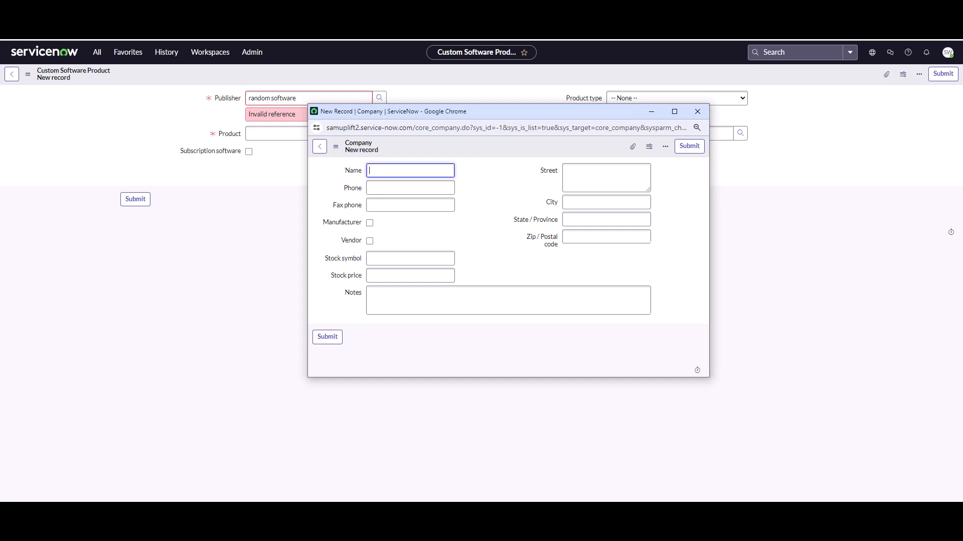
{"action": "left_click", "coordinate": [410, 174]}
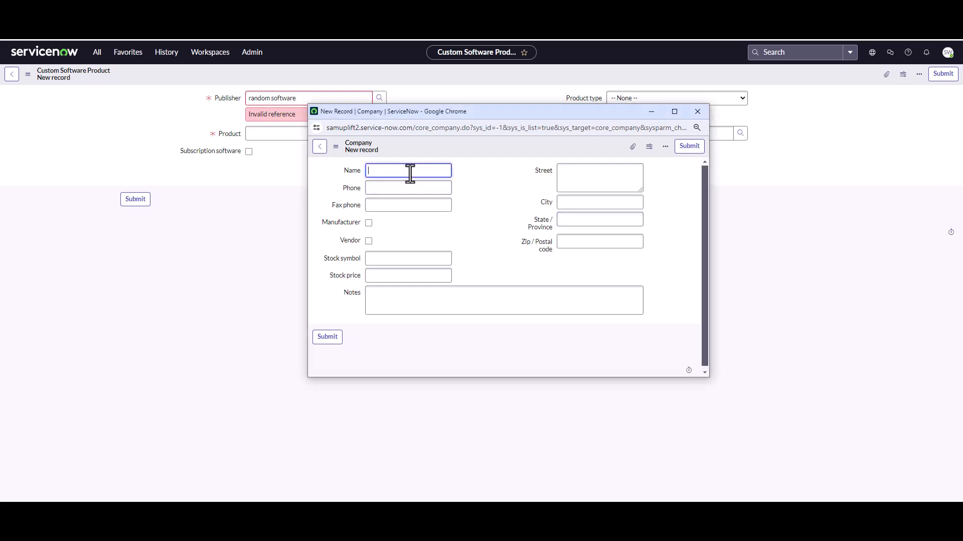
{"action": "type", "text": "Random Software Publisher"}
{"action": "left_click", "coordinate": [368, 224]}
{"action": "left_click", "coordinate": [369, 241]}
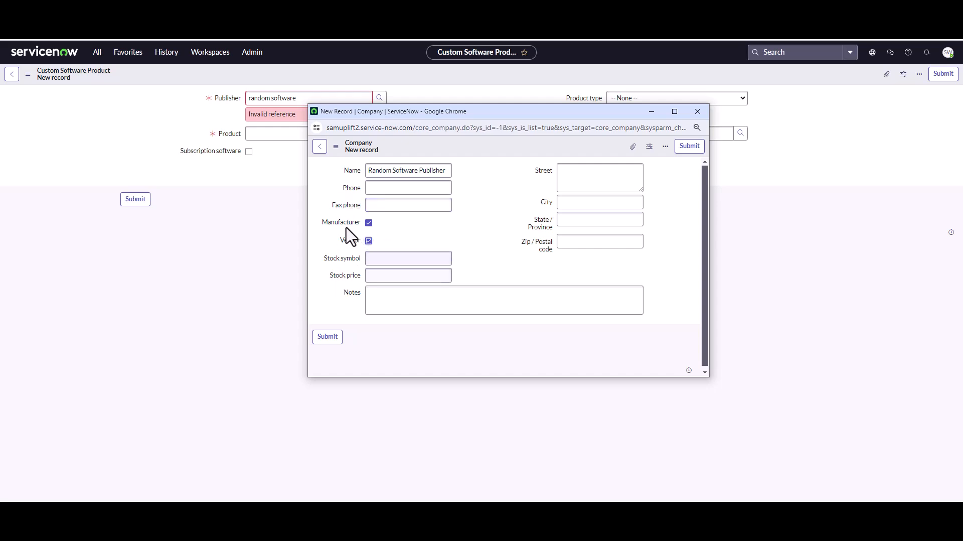
{"action": "left_click", "coordinate": [331, 341]}
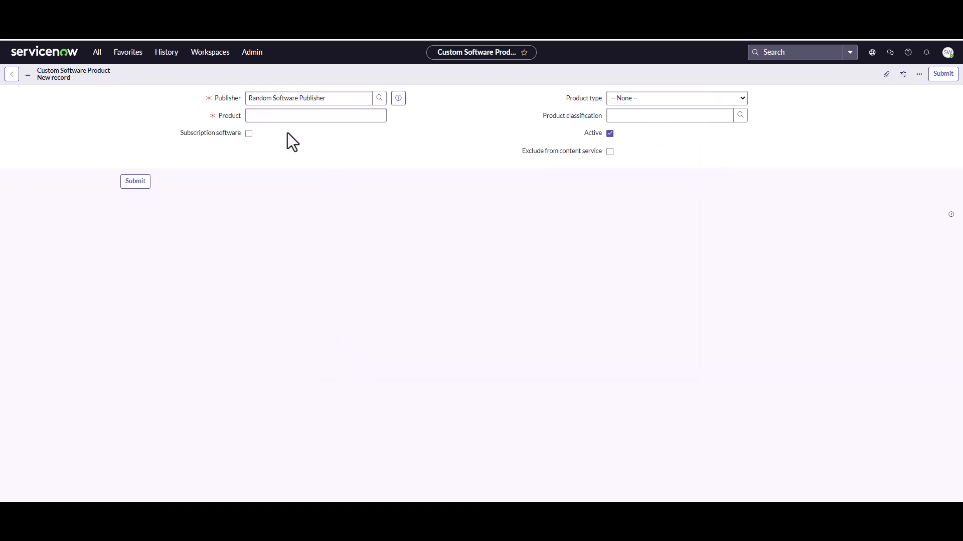
- Name the product "Random Demo Software", set its type to Licensable and classification to Video Creation and Editing, and submit the record
{"action": "left_click", "coordinate": [306, 116]}
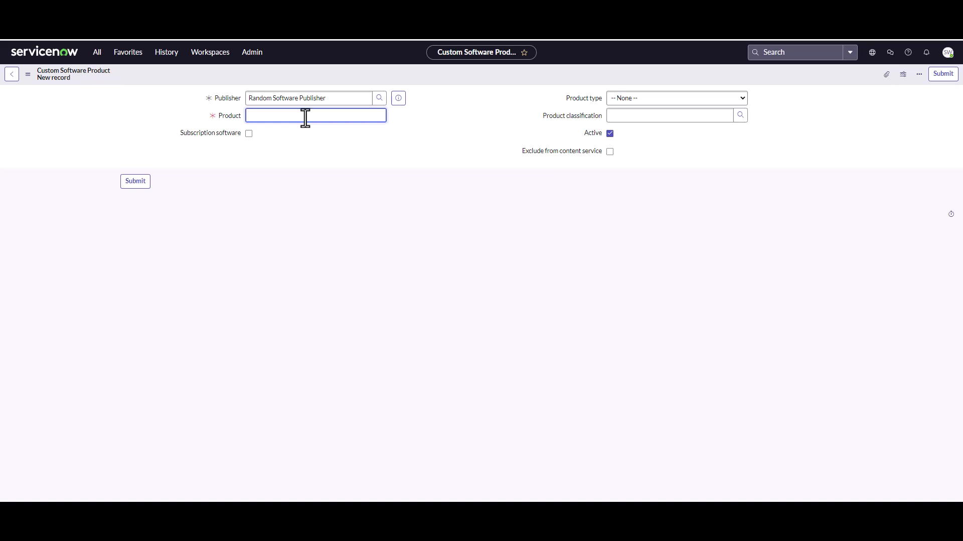
{"action": "type", "text": "Random Demo Software"}
{"action": "left_click", "coordinate": [626, 99]}
{"action": "left_click", "coordinate": [630, 136]}
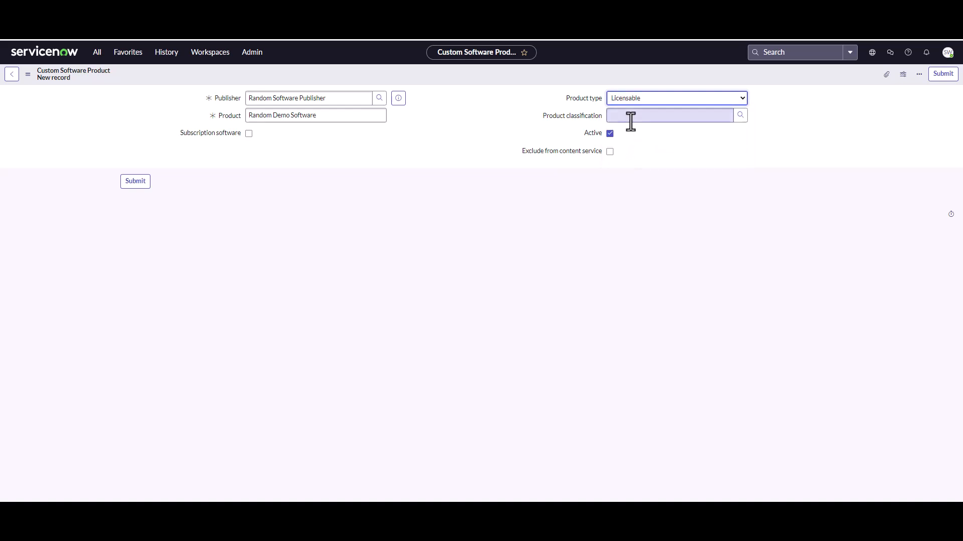
{"action": "left_click", "coordinate": [631, 120]}
{"action": "type", "text": "v"}
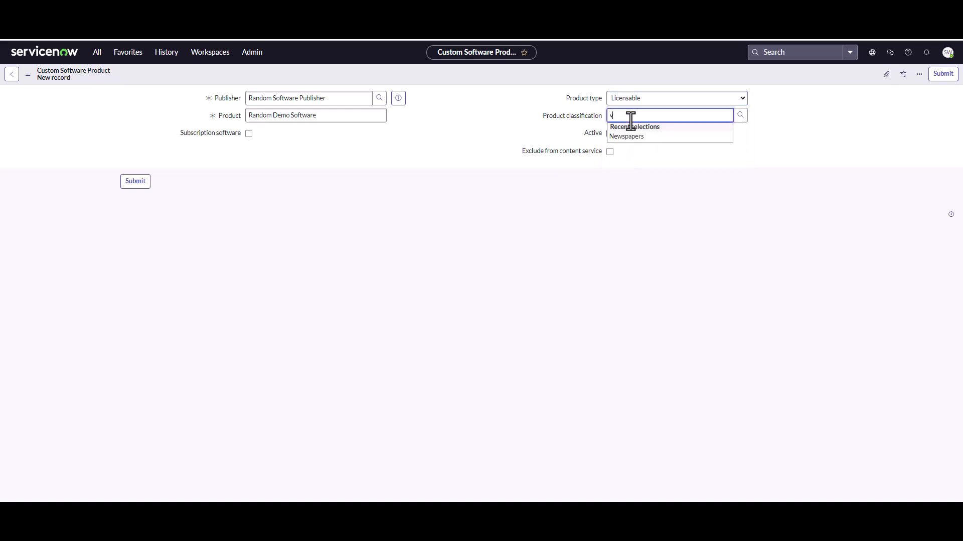
{"action": "type", "text": "i"}
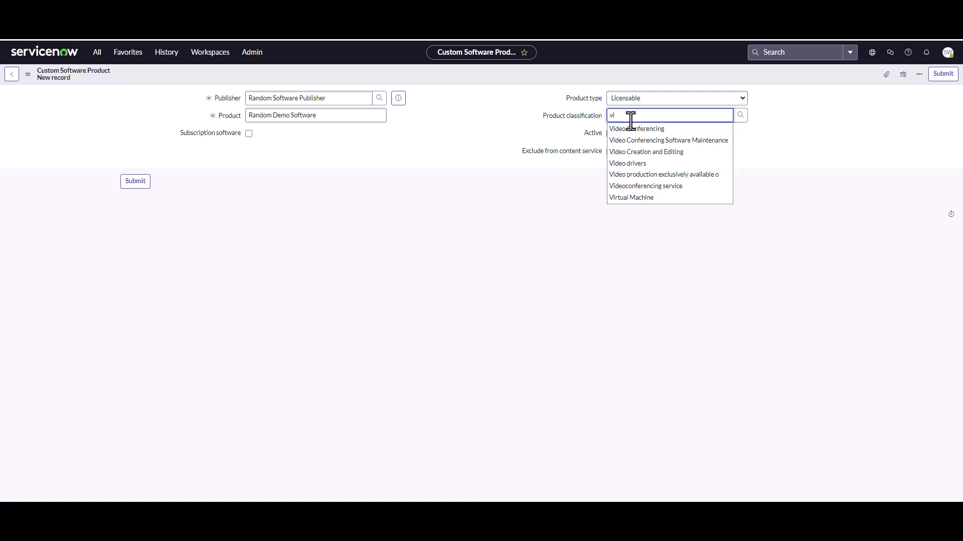
{"action": "left_click", "coordinate": [639, 152]}
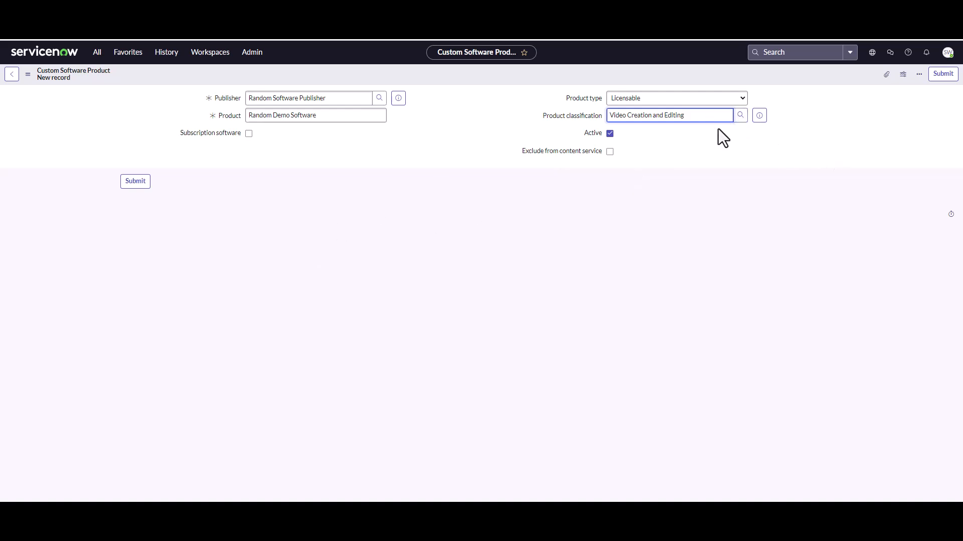
{"action": "left_click", "coordinate": [127, 183]}
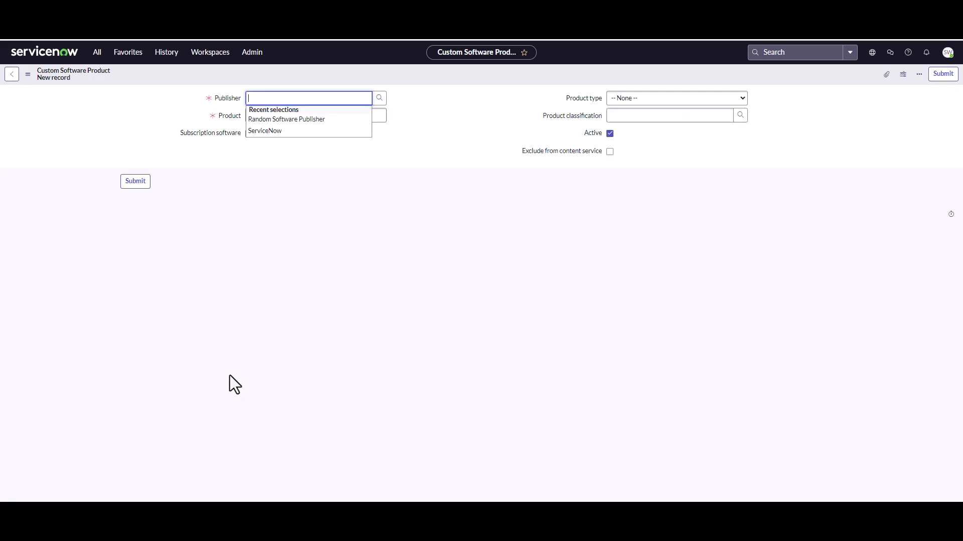
- Return to the Software Asset Workspace and refresh the filtered Discovery models list to check the normalization status
{"action": "left_click", "coordinate": [201, 55]}
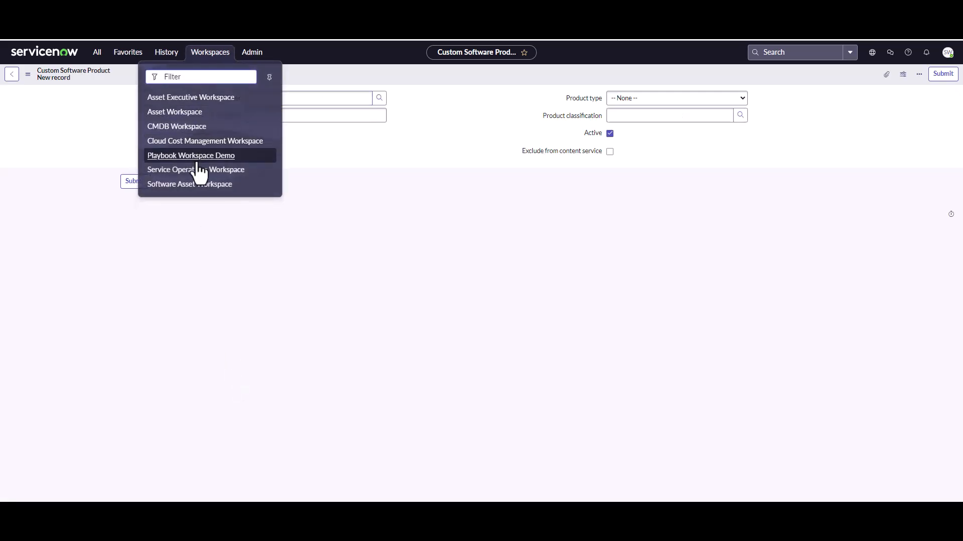
{"action": "left_click", "coordinate": [194, 185]}
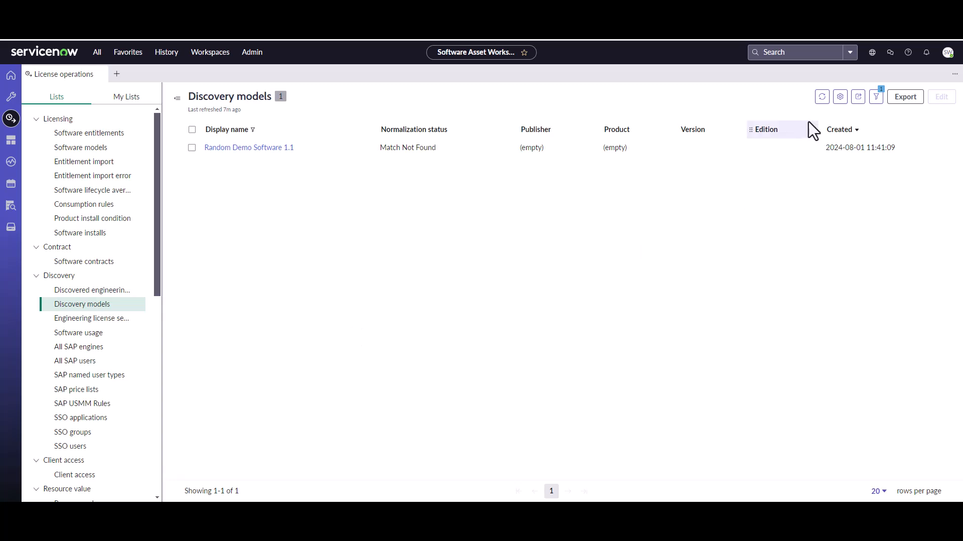
{"action": "left_click", "coordinate": [822, 97]}
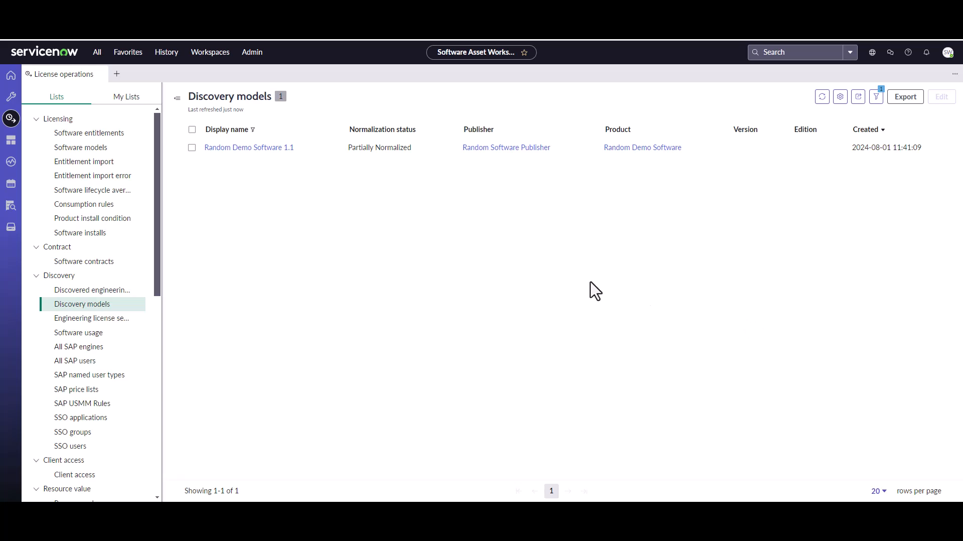
- Find Custom Part Numbers by searching for "custom p" and start a new record with publisher part number RandomDemoSoftware
{"action": "left_click", "coordinate": [105, 57]}
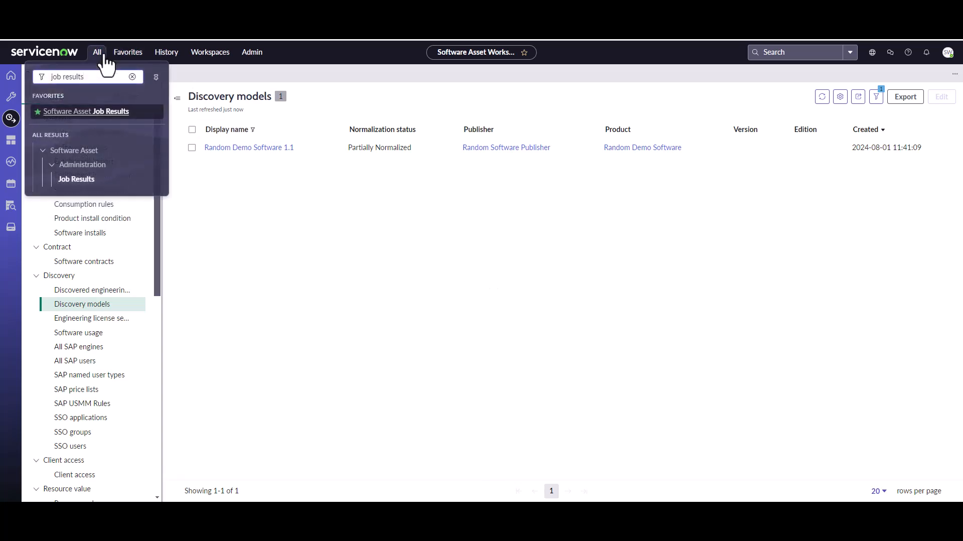
{"action": "key", "text": "BackSpace"}
{"action": "key", "text": "BackSpace"}
{"action": "key", "text": "BackSpace"}
{"action": "key", "text": "BackSpace"}
{"action": "key", "text": "BackSpace"}
{"action": "key", "text": "BackSpace"}
{"action": "key", "text": "BackSpace"}
{"action": "type", "text": "custom p"}
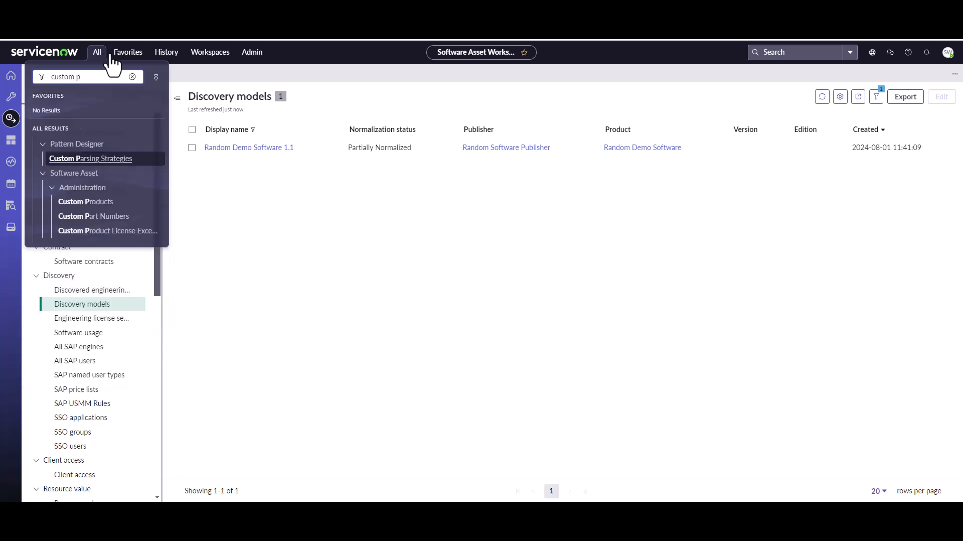
{"action": "left_click", "coordinate": [117, 220]}
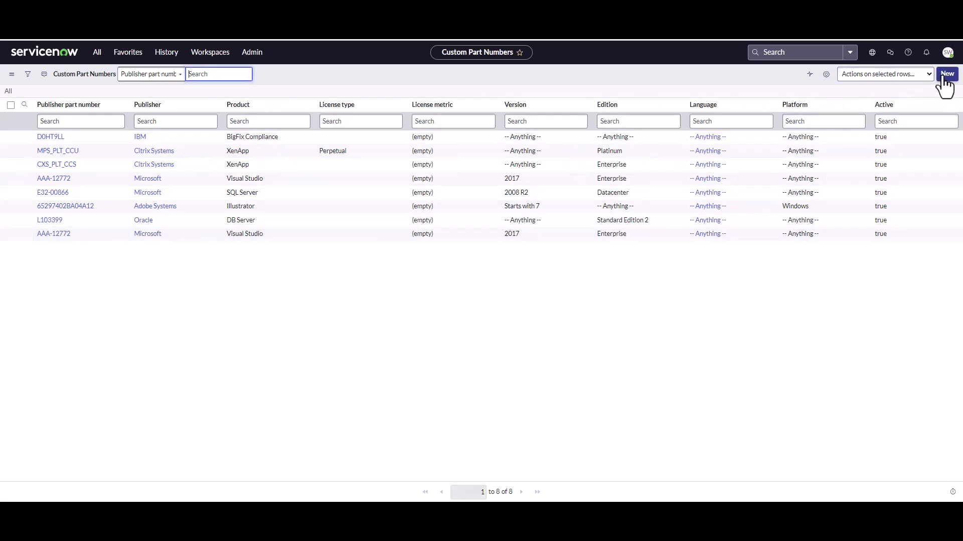
{"action": "left_click", "coordinate": [946, 75]}
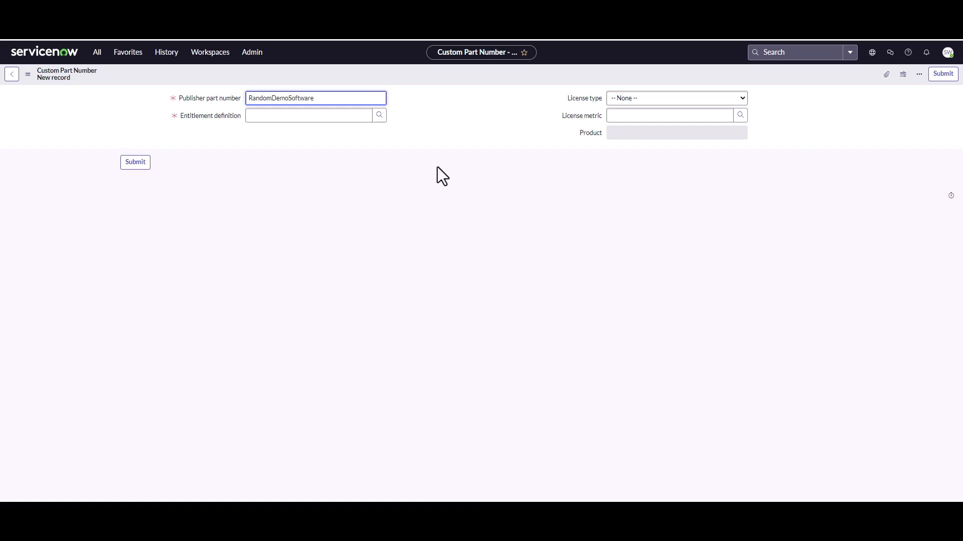
- Create a custom discovery map for the product Random Demo Software from the entitlement definition lookup and use it as the entitlement definition
{"action": "left_click", "coordinate": [379, 116]}
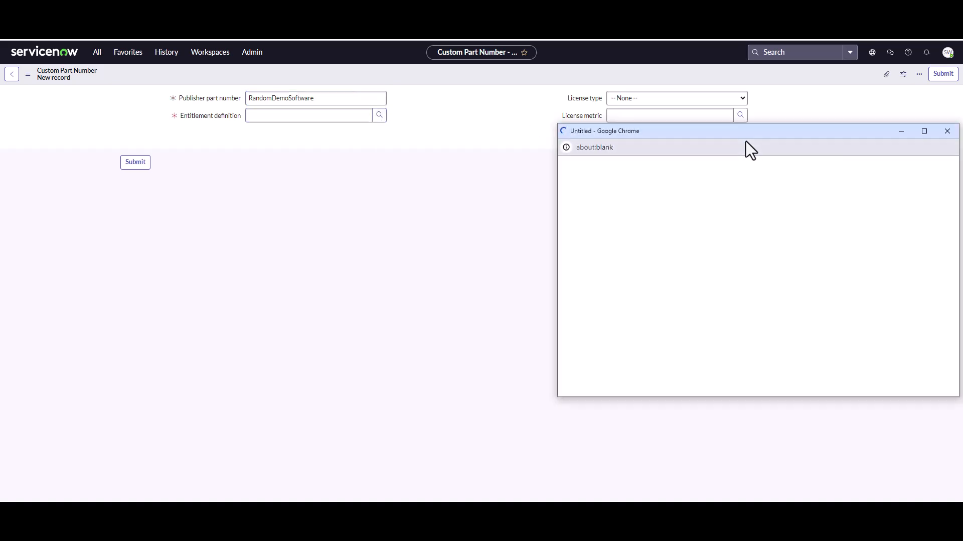
{"action": "left_click_drag", "start_coordinate": [757, 140], "coordinate": [531, 136]}
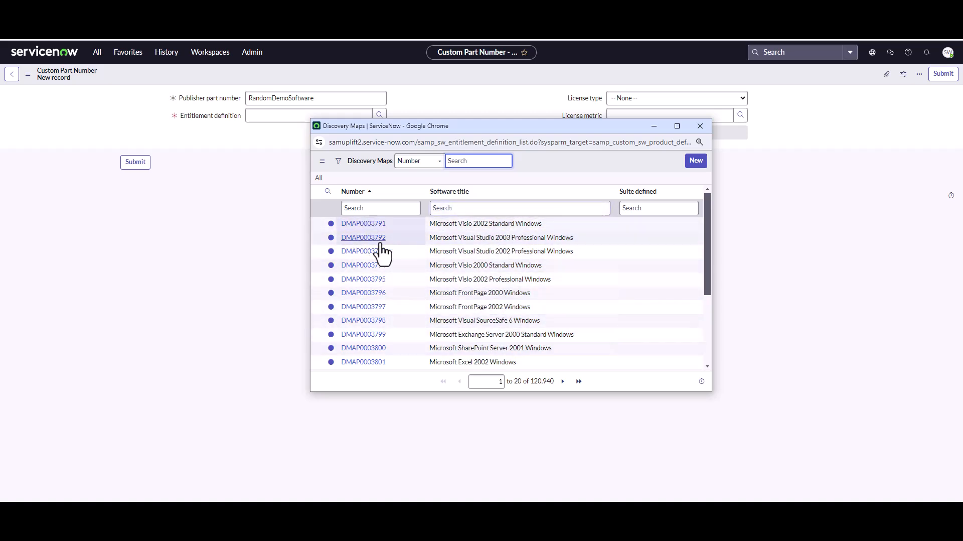
{"action": "left_click", "coordinate": [696, 162]}
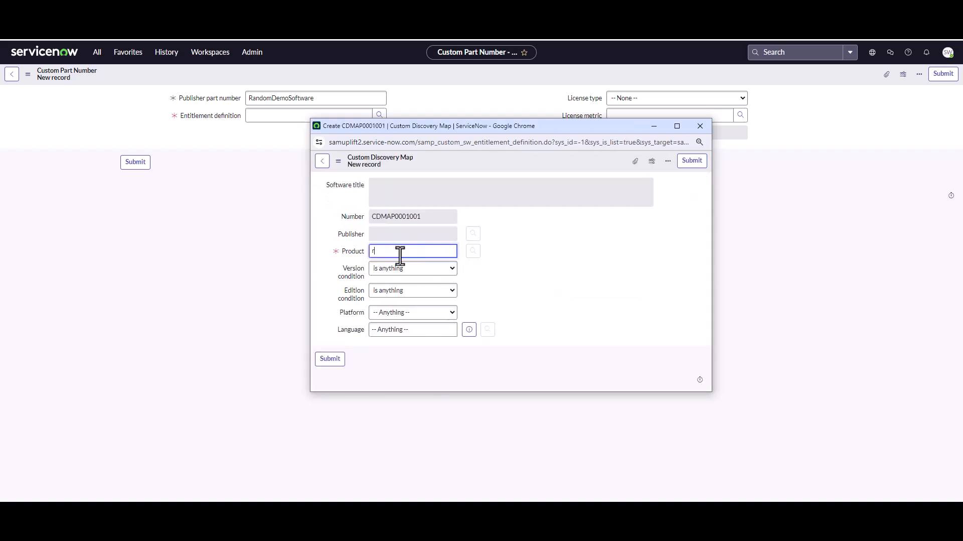
{"action": "type", "text": "random"}
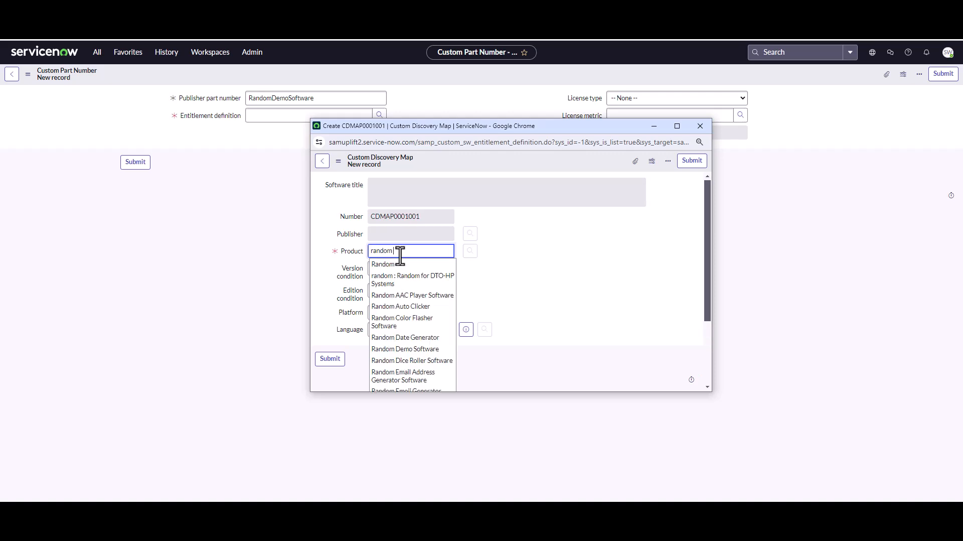
{"action": "type", "text": " d"}
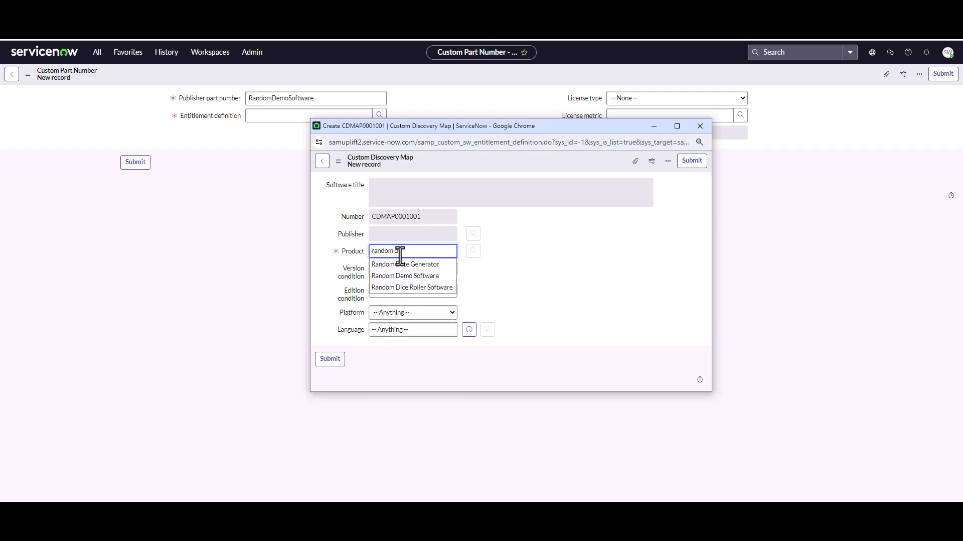
{"action": "left_click", "coordinate": [402, 275]}
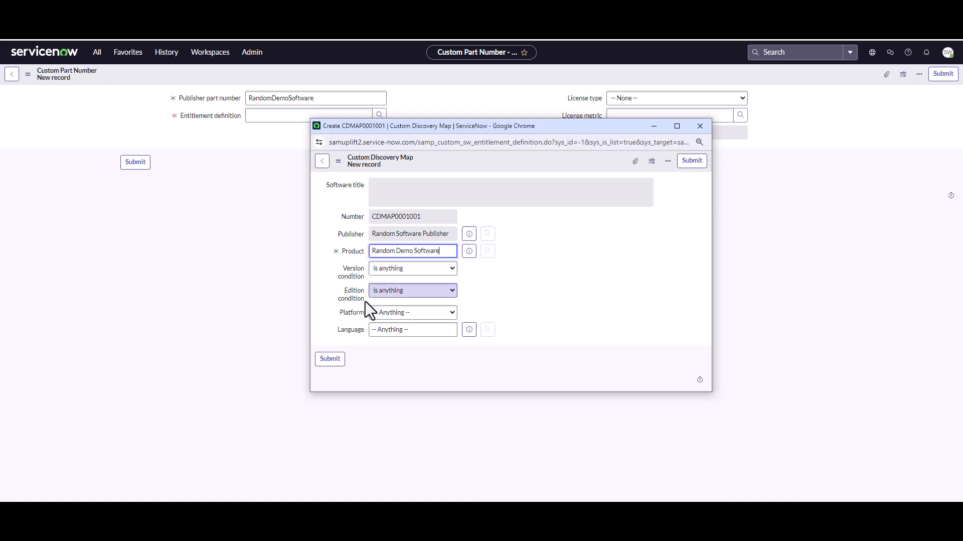
{"action": "left_click", "coordinate": [330, 359]}
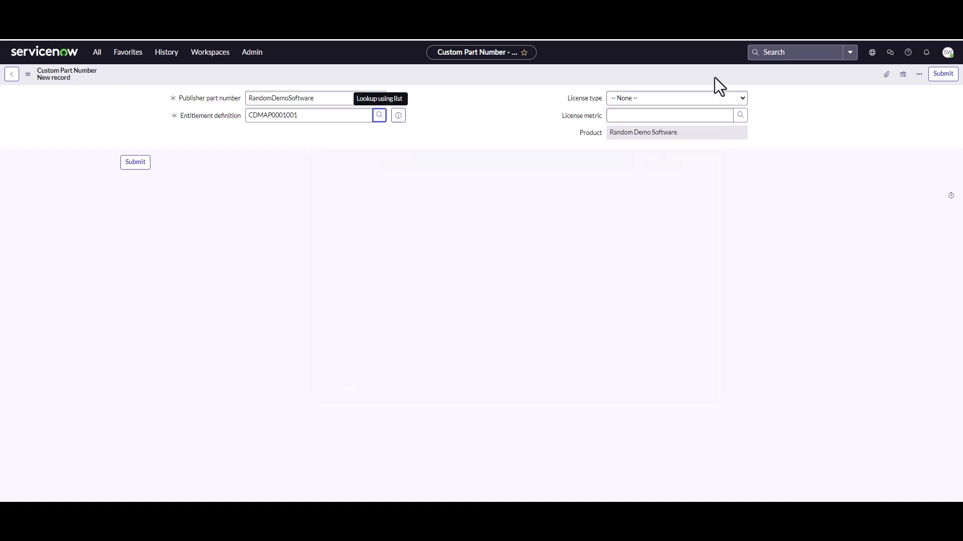
- Set the custom part number's license type to Perpetual + Maintenance and its license metric to Per Device, and submit the record
{"action": "left_click", "coordinate": [682, 103]}
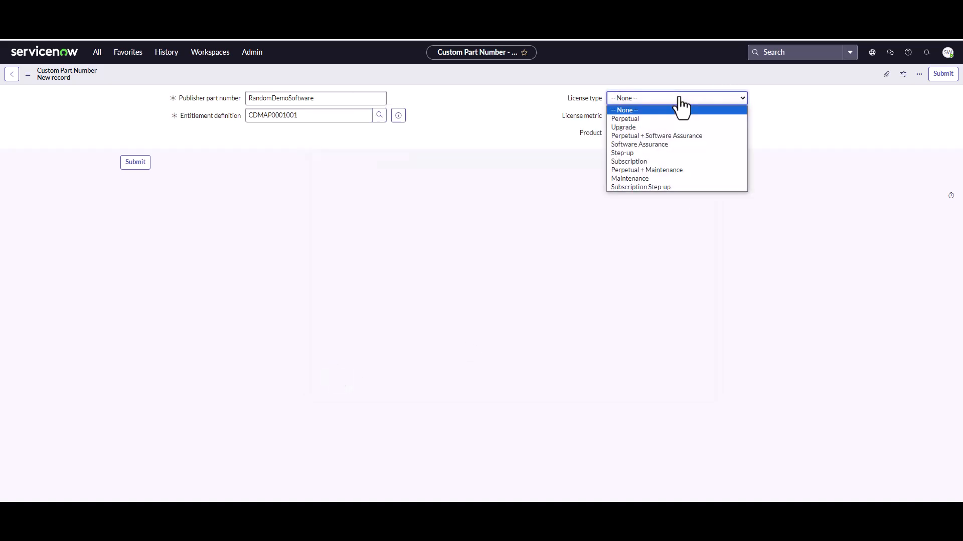
{"action": "left_click", "coordinate": [670, 170]}
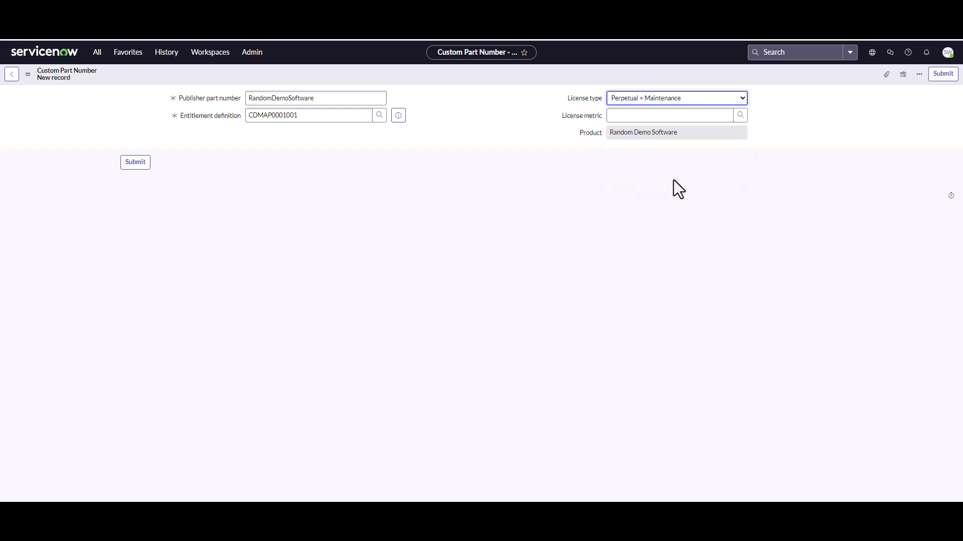
{"action": "left_click", "coordinate": [662, 118]}
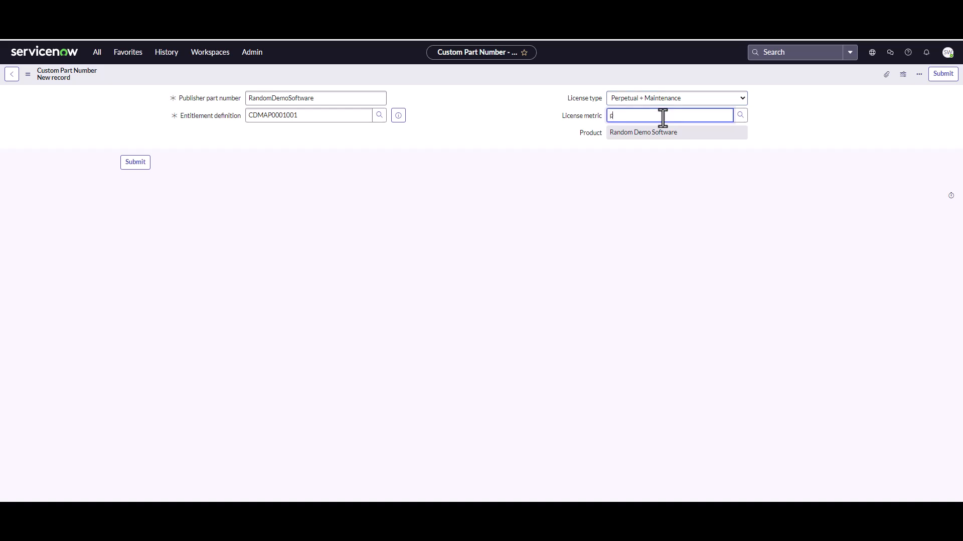
{"action": "type", "text": "per de"}
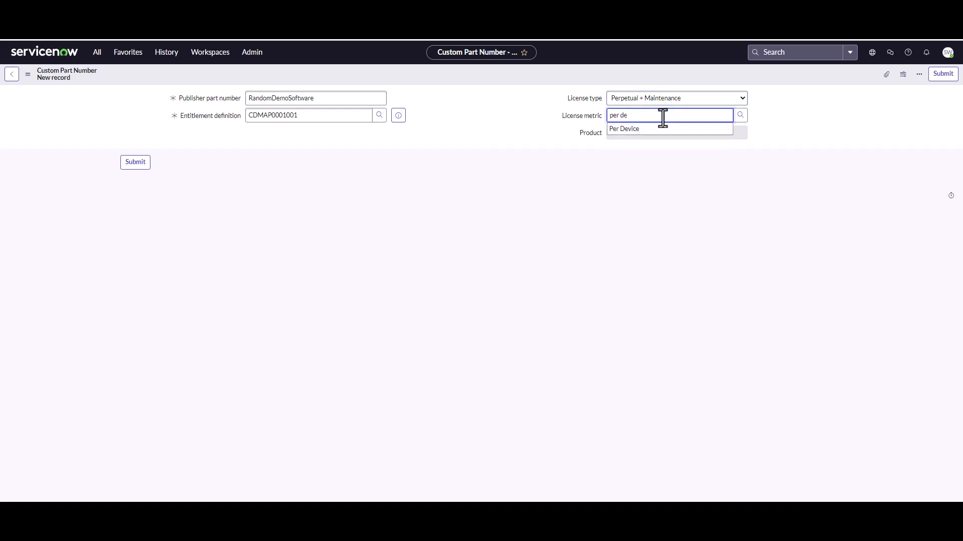
{"action": "left_click", "coordinate": [650, 133]}
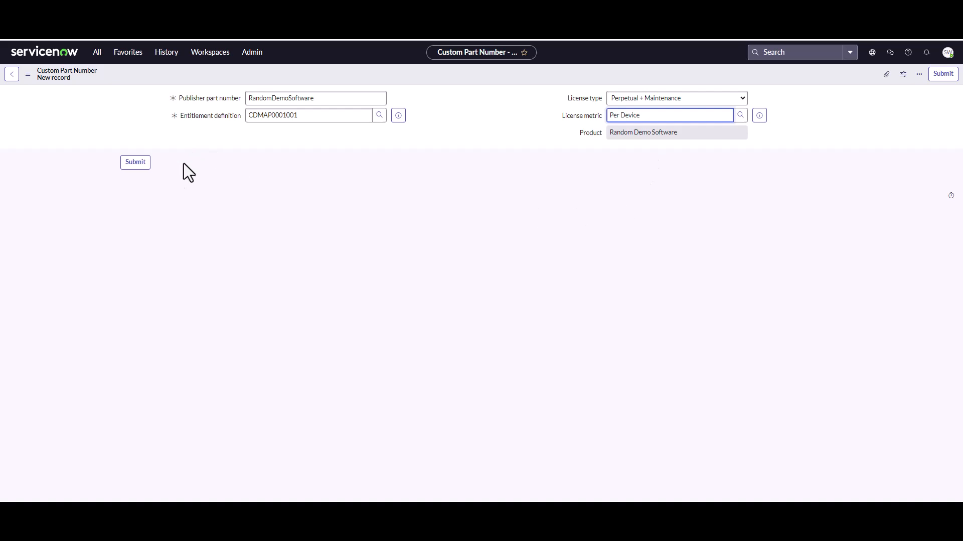
{"action": "left_click", "coordinate": [135, 162]}
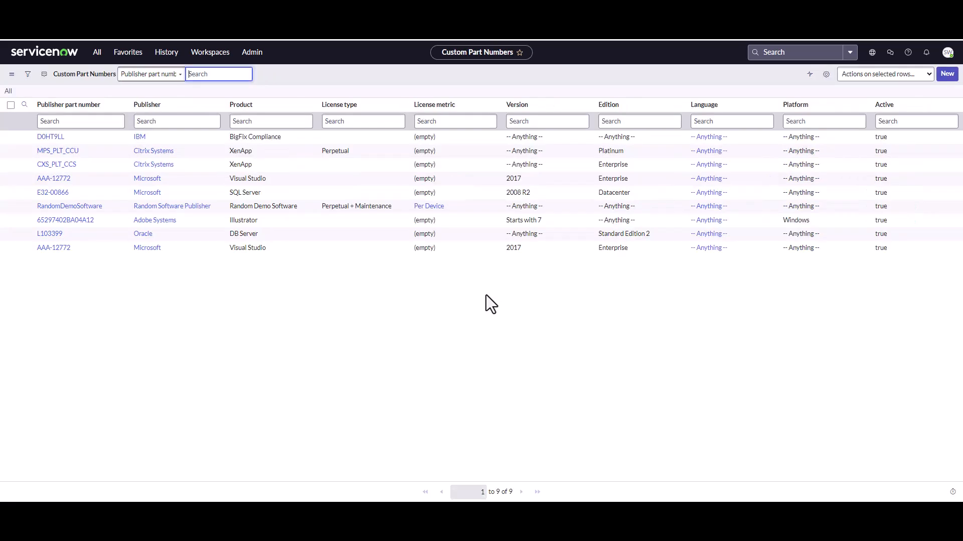
- Go to Software entitlements in the Software Asset Workspace and start a new entitlement using the standard form
{"action": "left_click", "coordinate": [195, 53]}
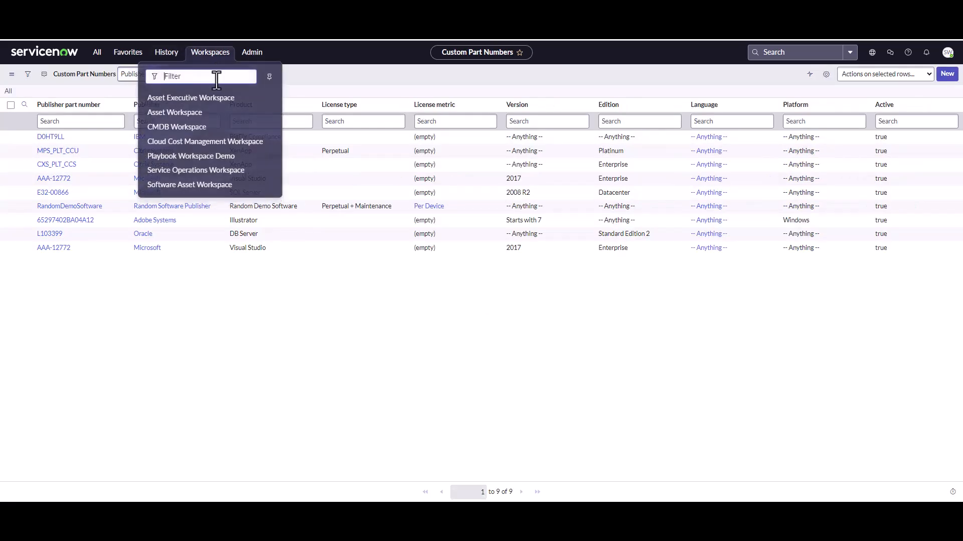
{"action": "left_click", "coordinate": [211, 185]}
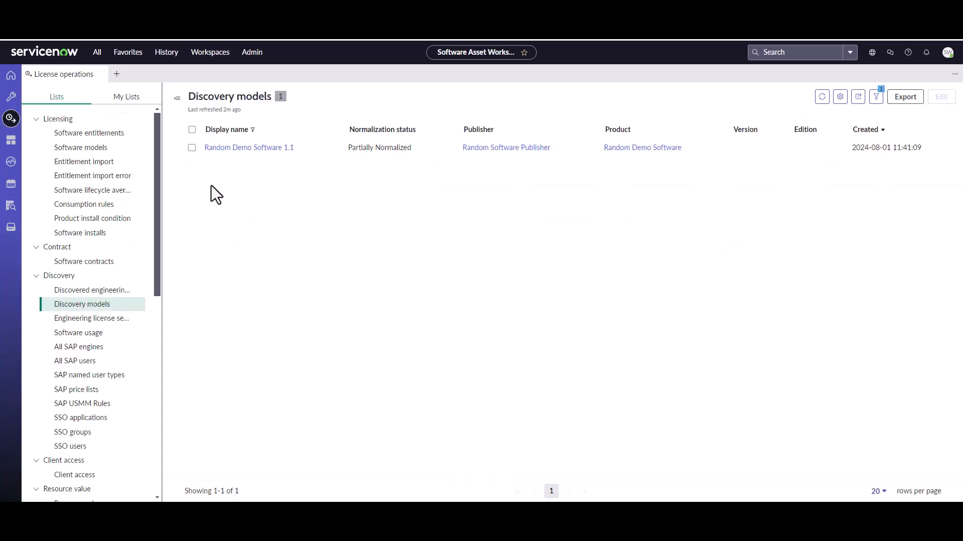
{"action": "left_click", "coordinate": [100, 133]}
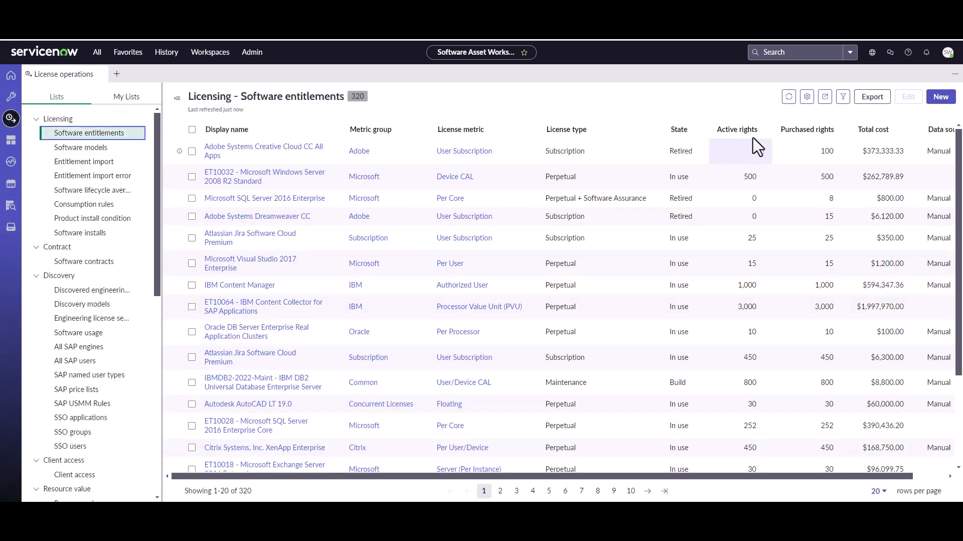
{"action": "left_click", "coordinate": [940, 97]}
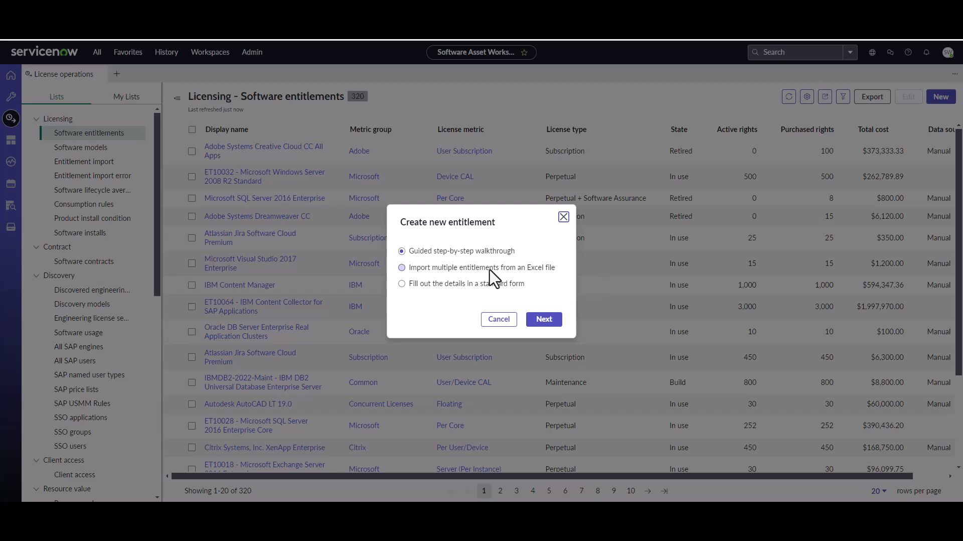
{"action": "left_click", "coordinate": [484, 283]}
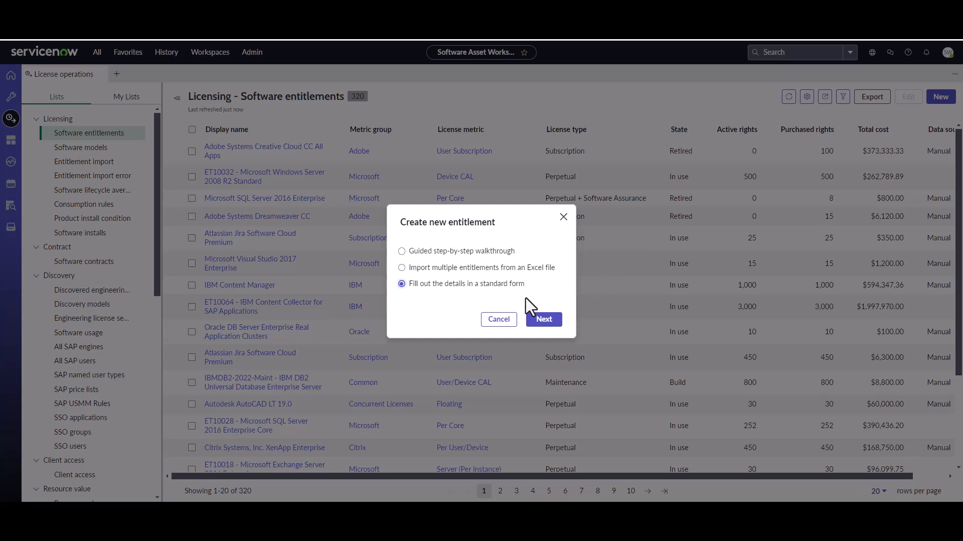
{"action": "left_click", "coordinate": [545, 320]}
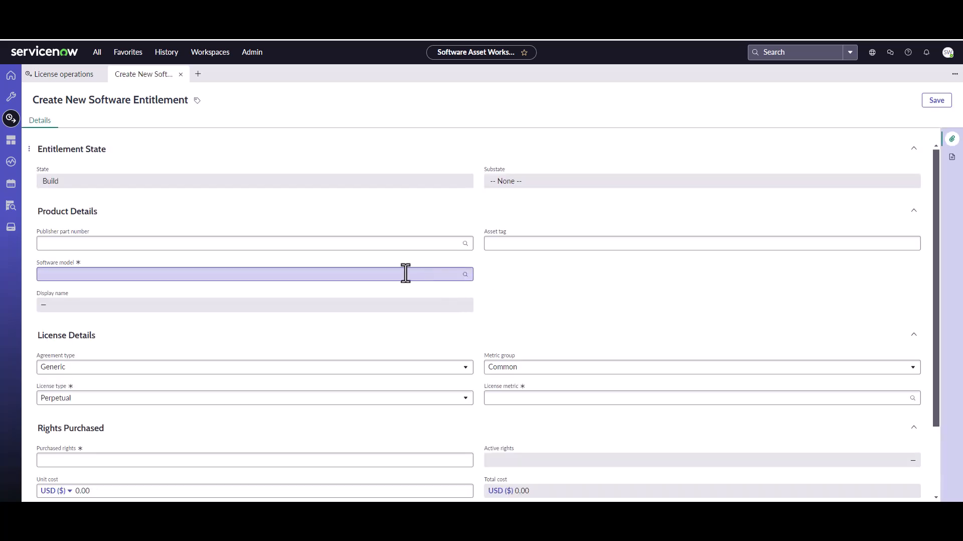
- Set the entitlement's publisher part number to RandomDemoSoftware
{"action": "left_click", "coordinate": [274, 244]}
{"action": "type", "text": "rand"}
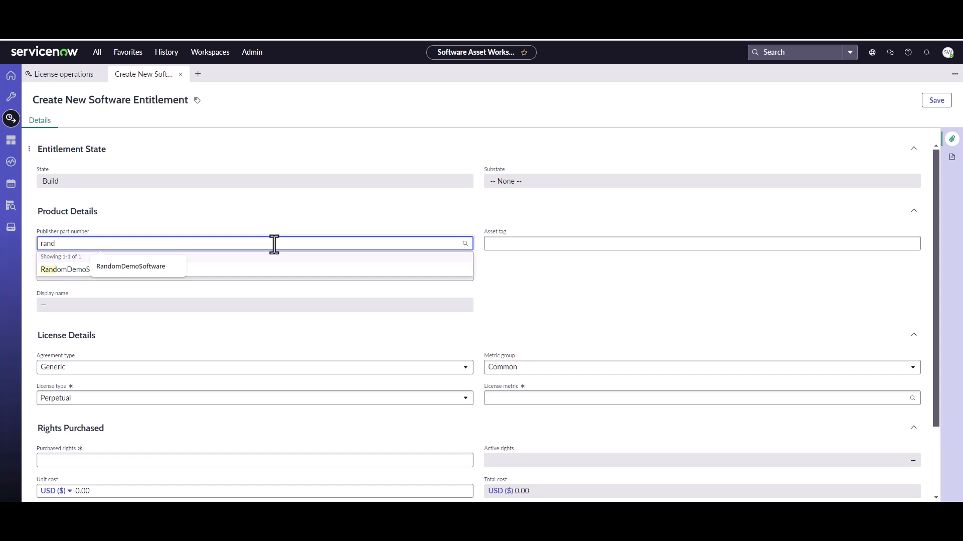
{"action": "left_click", "coordinate": [69, 270]}
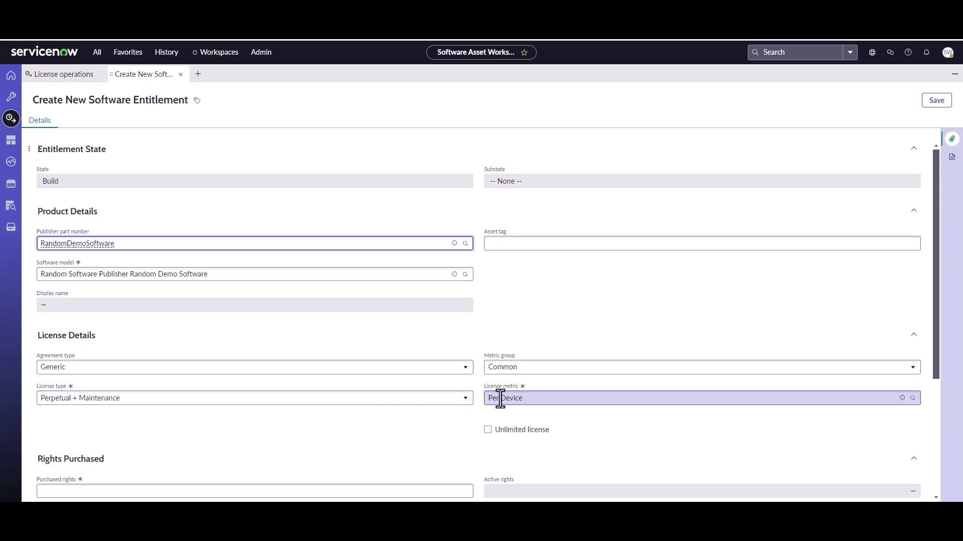
- Enter 5 purchased rights and a unit cost of 5,000 USD for the entitlement
{"action": "scroll", "coordinate": [500, 398], "scroll_direction": "down", "scroll_amount": 1}
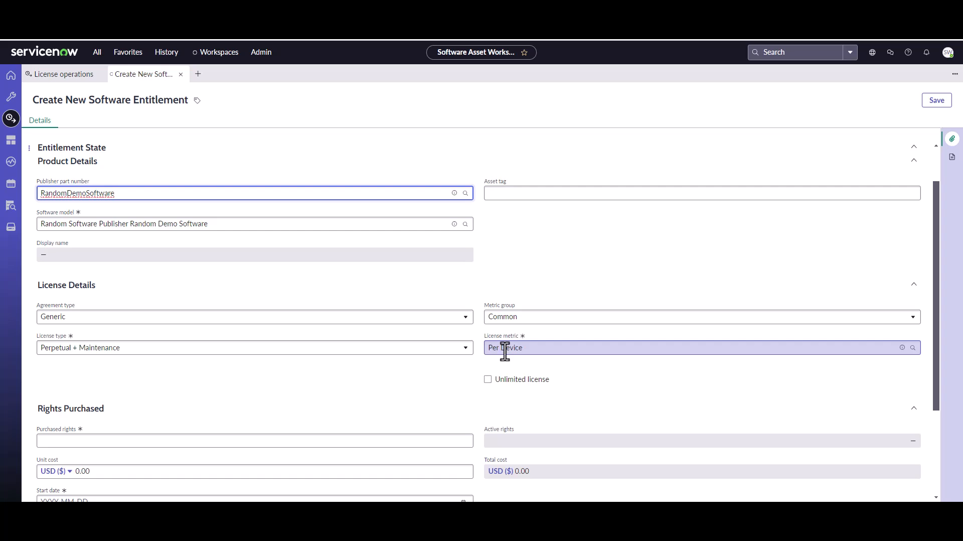
{"action": "scroll", "coordinate": [504, 351], "scroll_direction": "down", "scroll_amount": 1}
{"action": "left_click", "coordinate": [469, 391]}
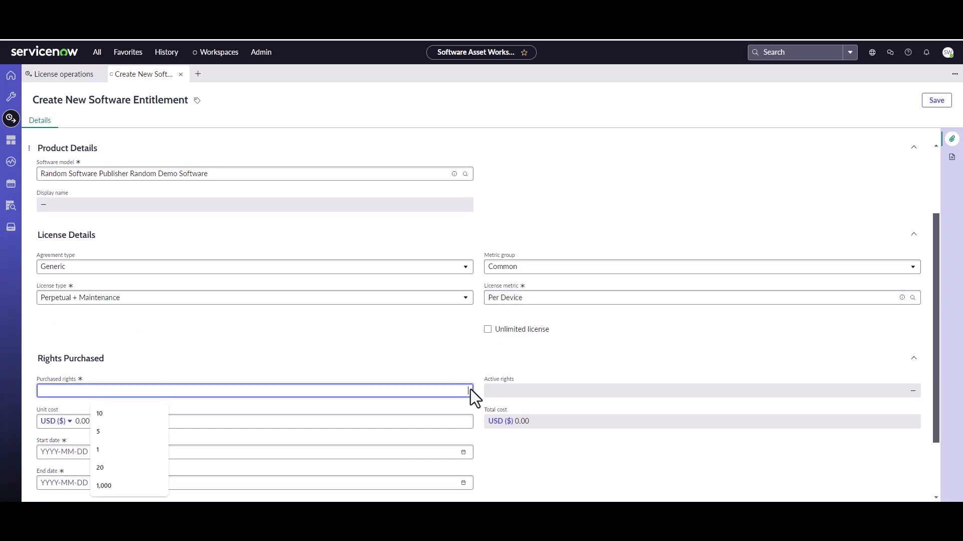
{"action": "type", "text": "5"}
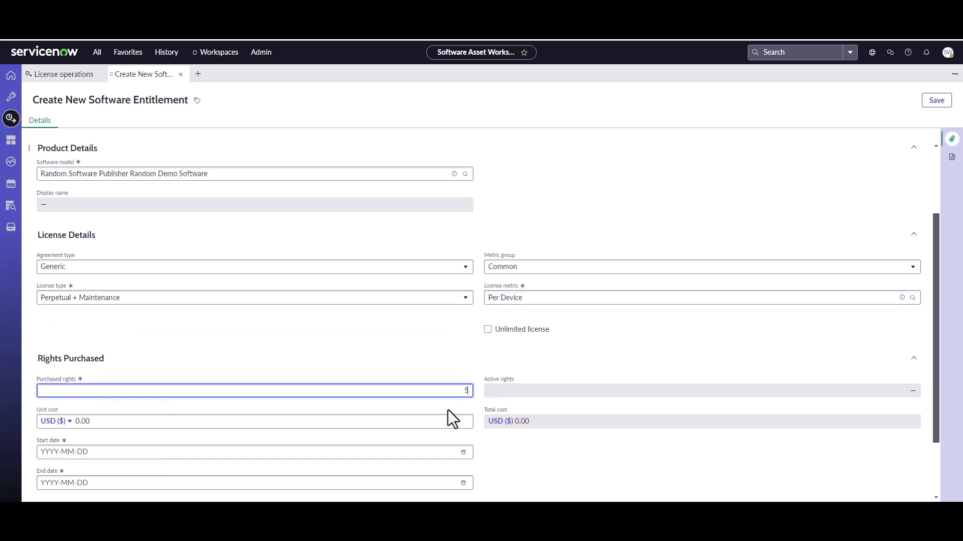
{"action": "left_click", "coordinate": [332, 421]}
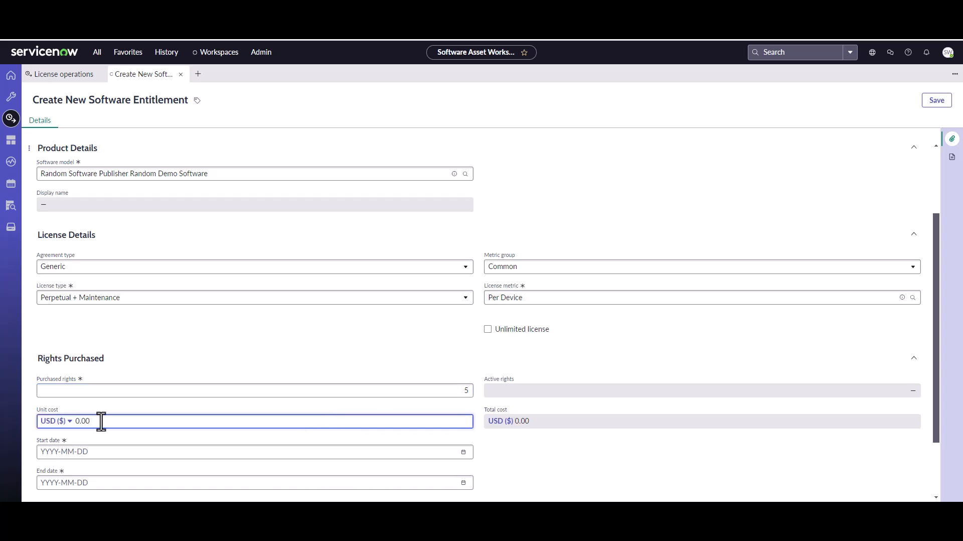
{"action": "left_click_drag", "start_coordinate": [100, 420], "coordinate": [62, 424]}
{"action": "type", "text": "5000"}
- Set the entitlement's start date to 2024-08-01 and its end date to 2026-08-01
{"action": "left_click", "coordinate": [461, 453]}
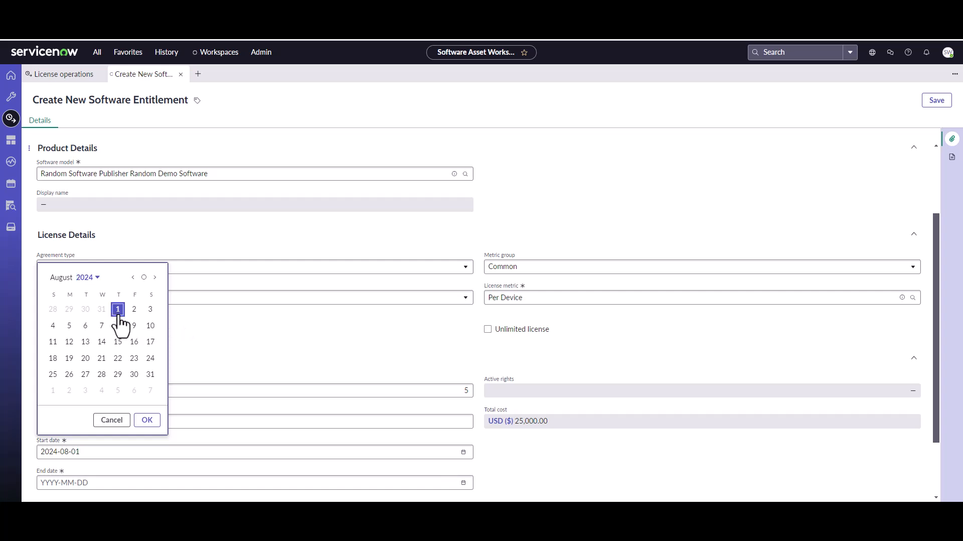
{"action": "left_click", "coordinate": [148, 421]}
{"action": "left_click", "coordinate": [464, 482]}
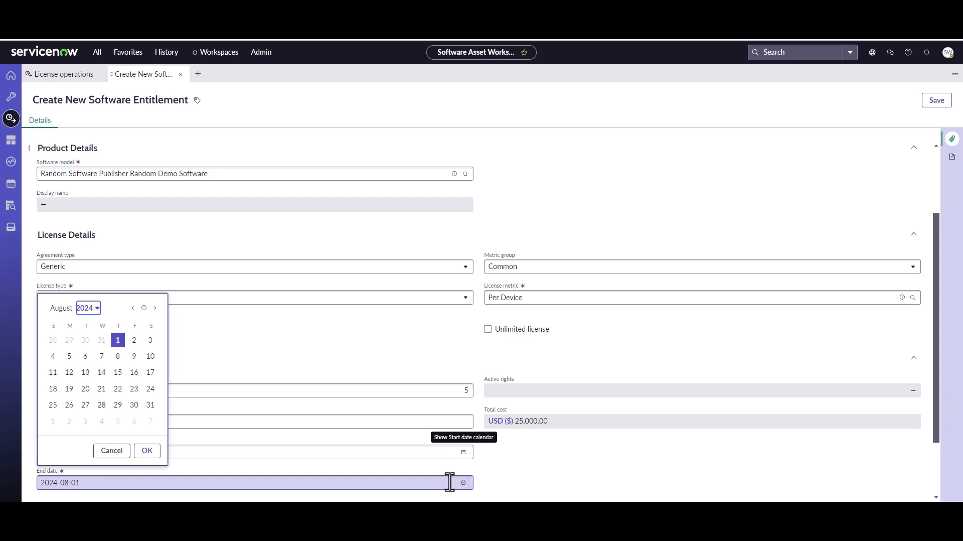
{"action": "left_click", "coordinate": [149, 451]}
{"action": "left_click", "coordinate": [59, 483]}
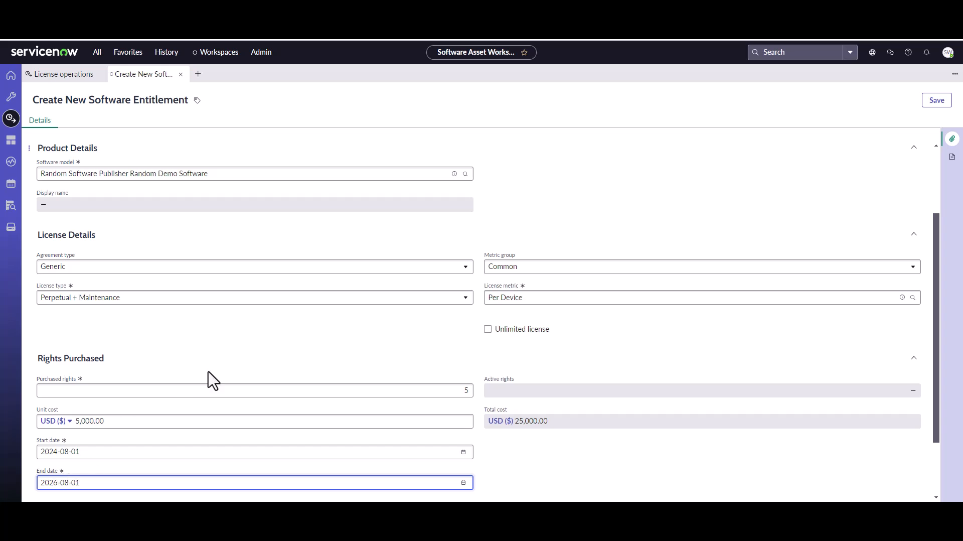
- Save the new software entitlement and publish it
{"action": "scroll", "coordinate": [216, 376], "scroll_direction": "down", "scroll_amount": 2}
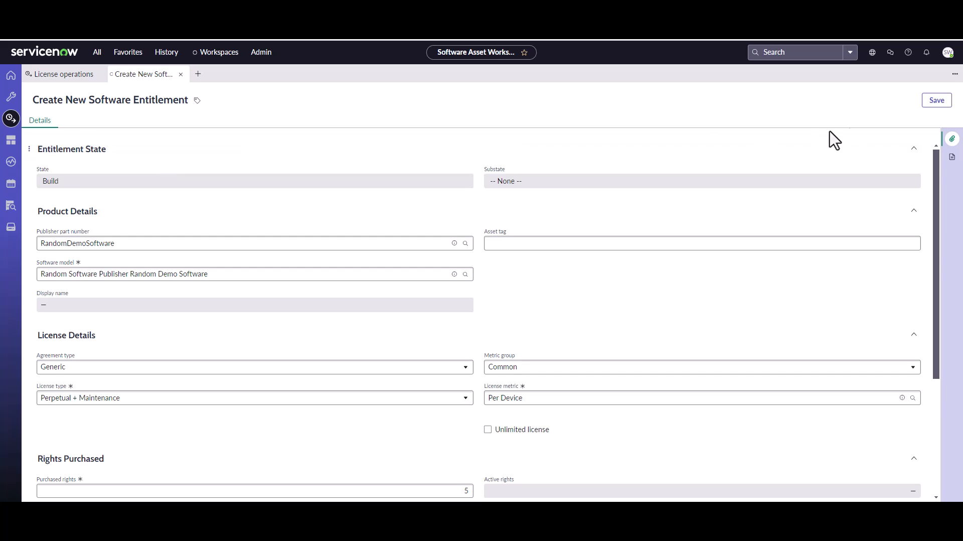
{"action": "left_click", "coordinate": [937, 100]}
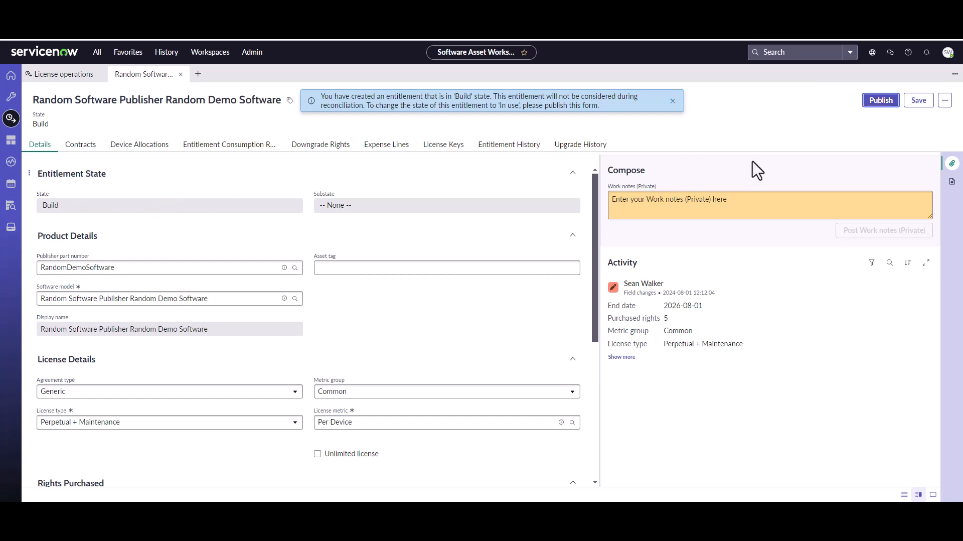
{"action": "left_click", "coordinate": [868, 103]}
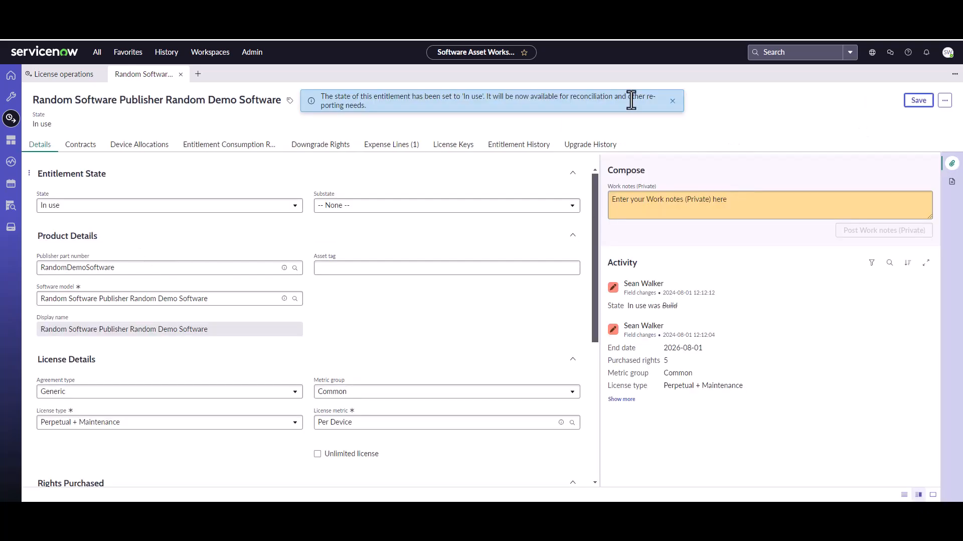
- Run a license reconciliation only for Random Software Publisher and view its run in the reconciliation results
{"action": "left_click", "coordinate": [78, 81]}
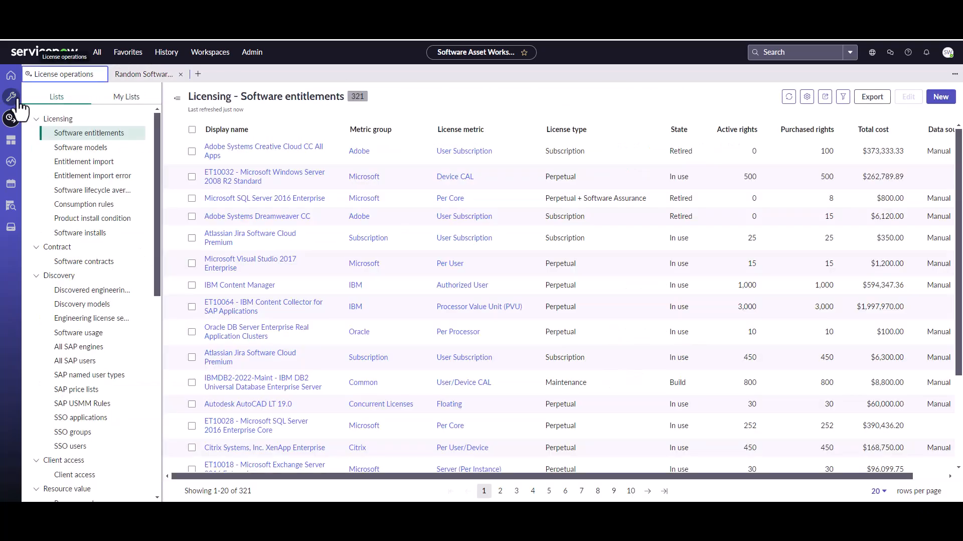
{"action": "left_click", "coordinate": [11, 97]}
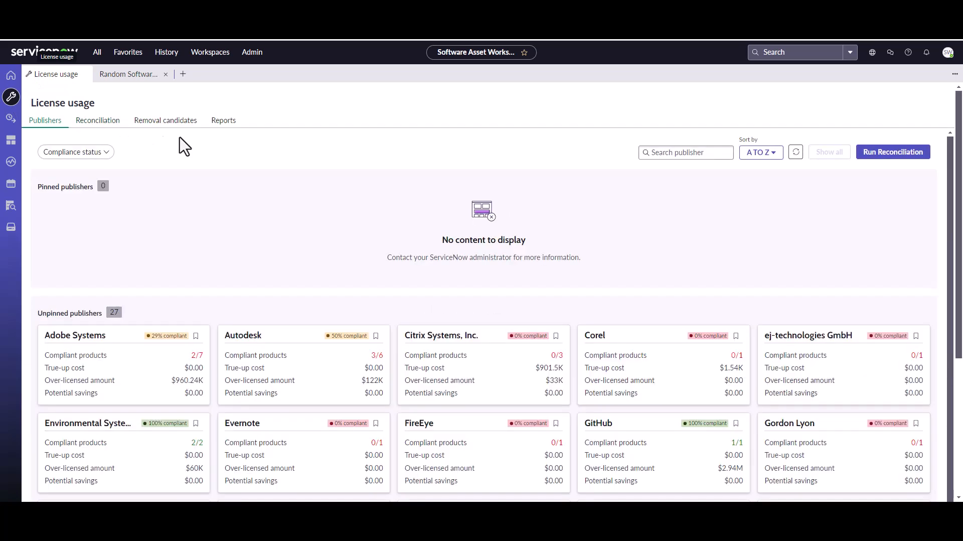
{"action": "left_click", "coordinate": [871, 160]}
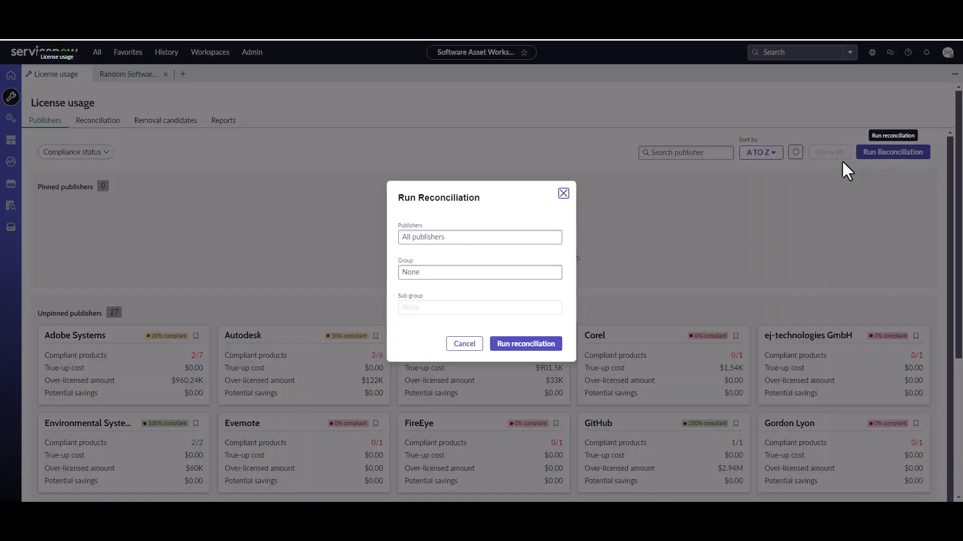
{"action": "left_click", "coordinate": [500, 236]}
{"action": "type", "text": "random"}
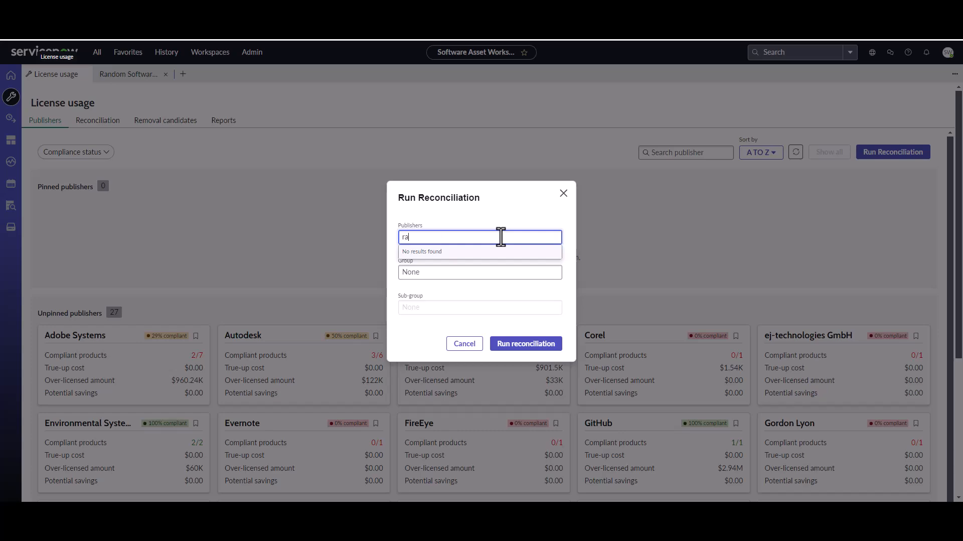
{"action": "left_click", "coordinate": [467, 346]}
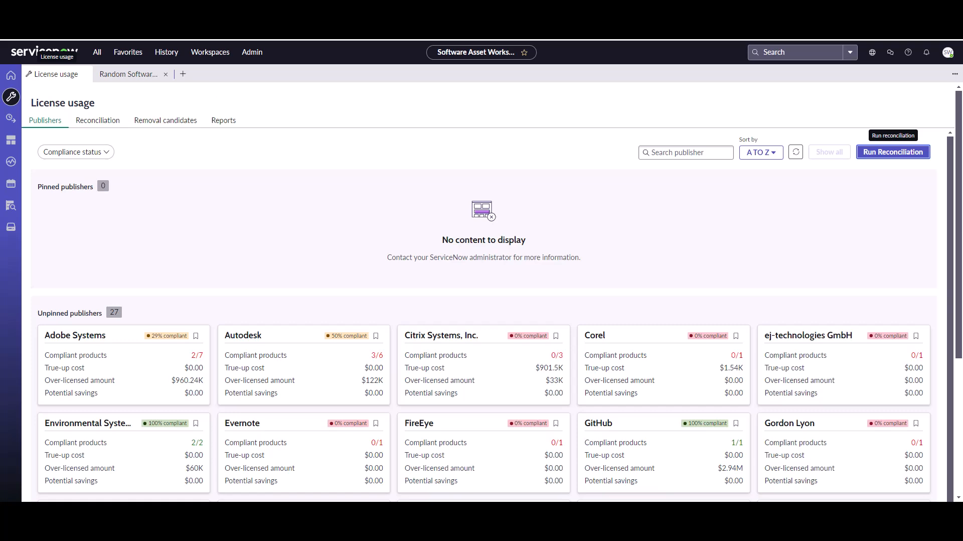
{"action": "left_click", "coordinate": [98, 120]}
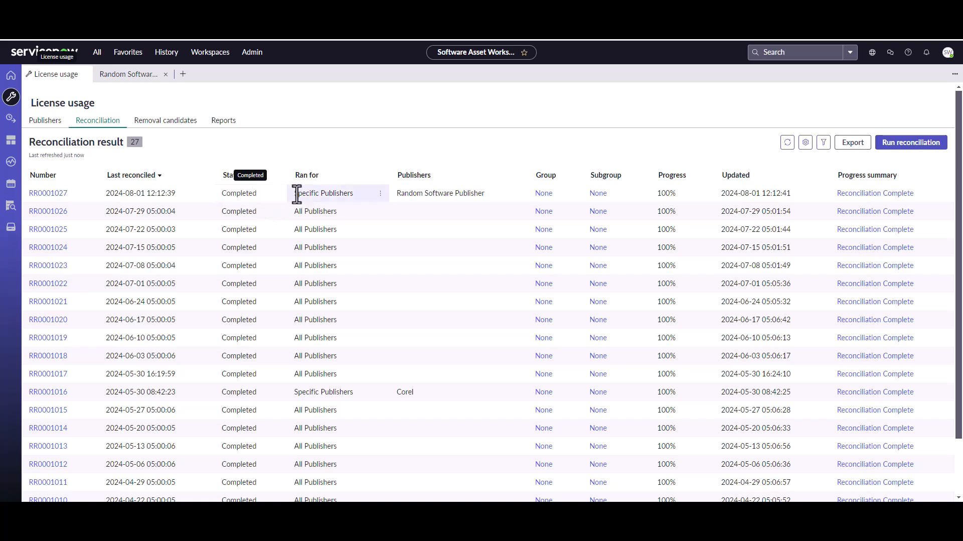
- Search the license usage publishers for "random" and open Random Software Publisher's results for Random Demo Software down to Any Version and/or Edition
{"action": "left_click", "coordinate": [48, 125]}
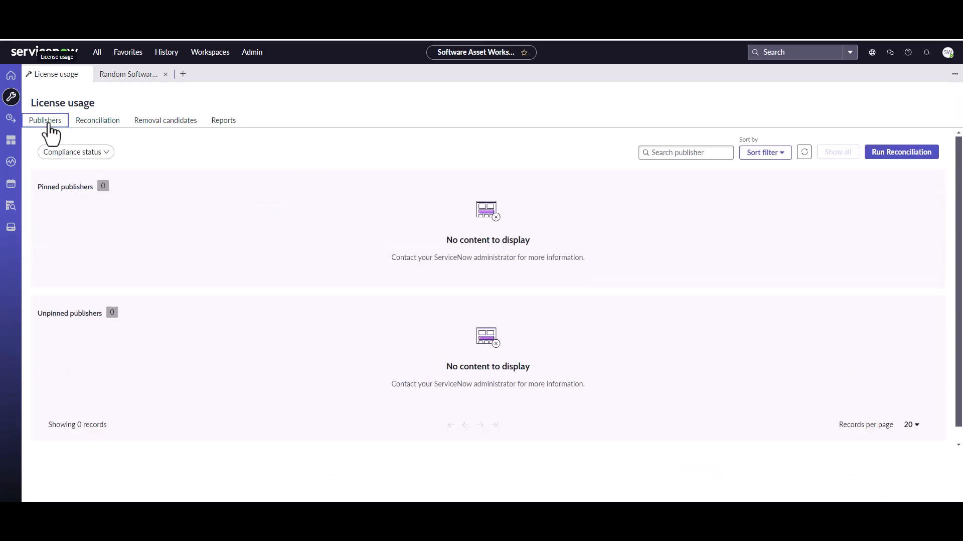
{"action": "left_click", "coordinate": [684, 156]}
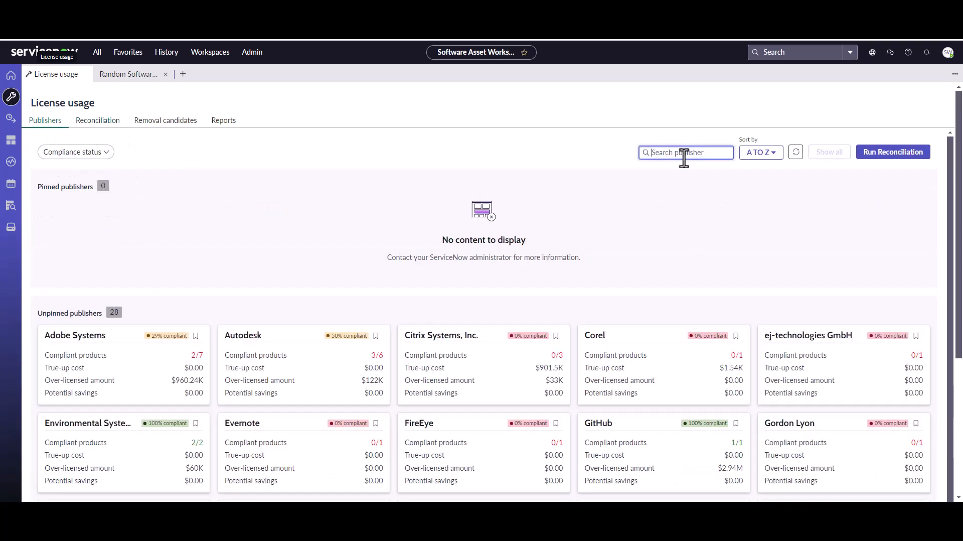
{"action": "type", "text": "random"}
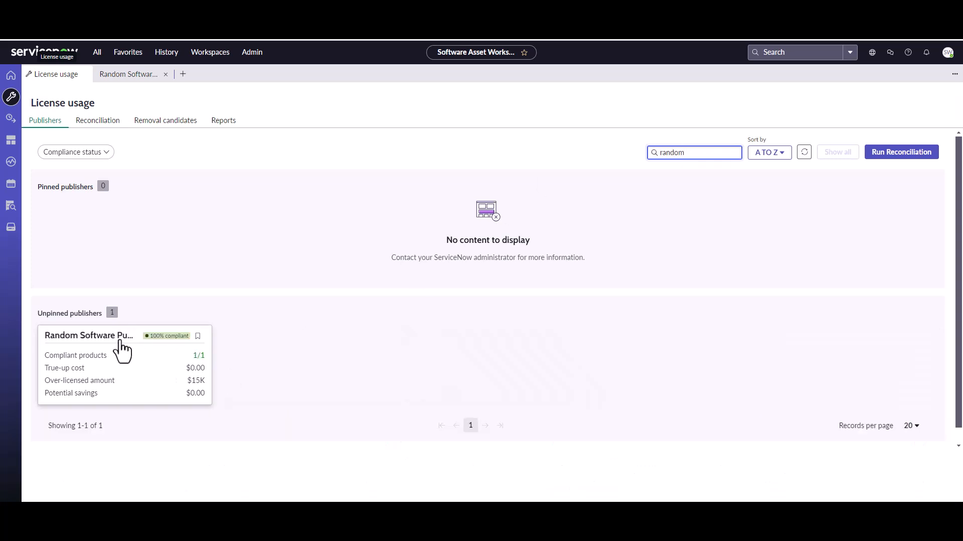
{"action": "left_click", "coordinate": [118, 336]}
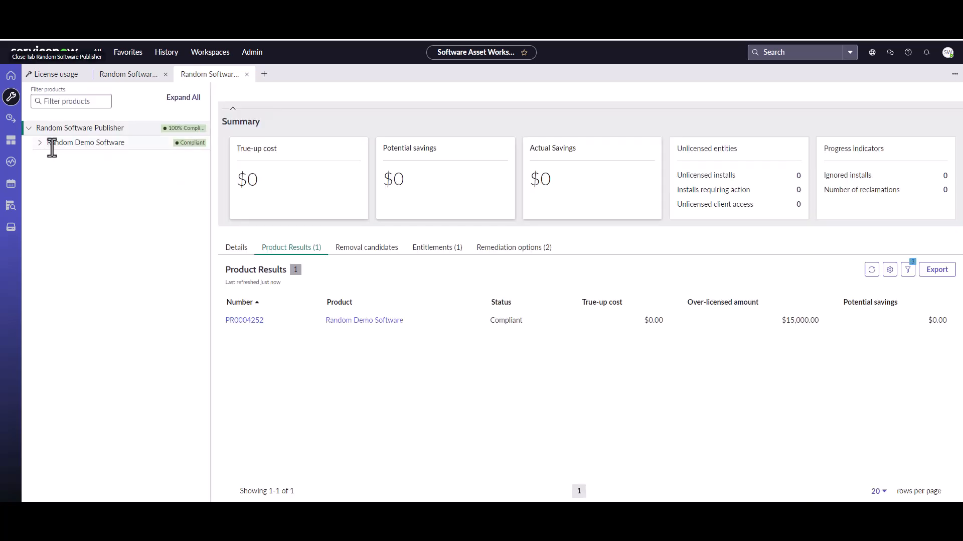
{"action": "left_click", "coordinate": [50, 145]}
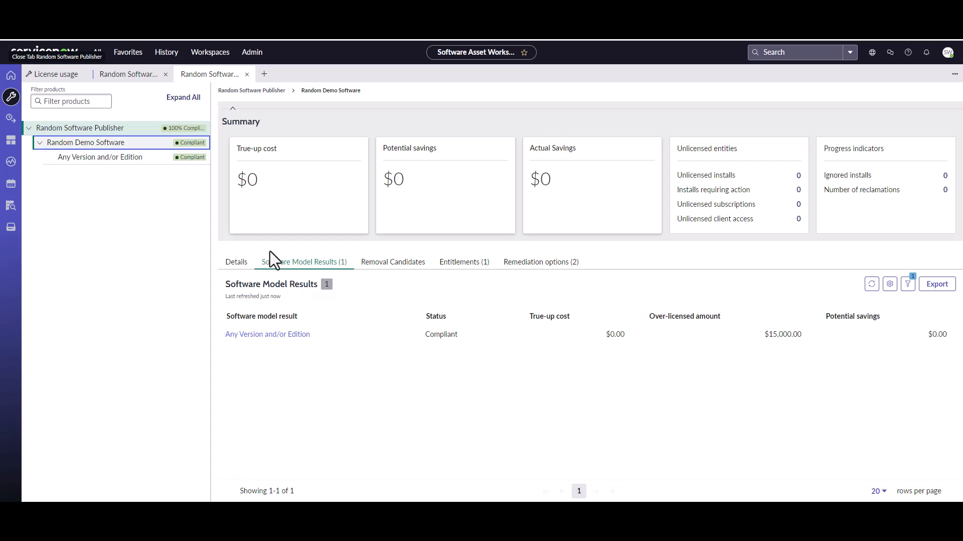
{"action": "left_click", "coordinate": [76, 160]}
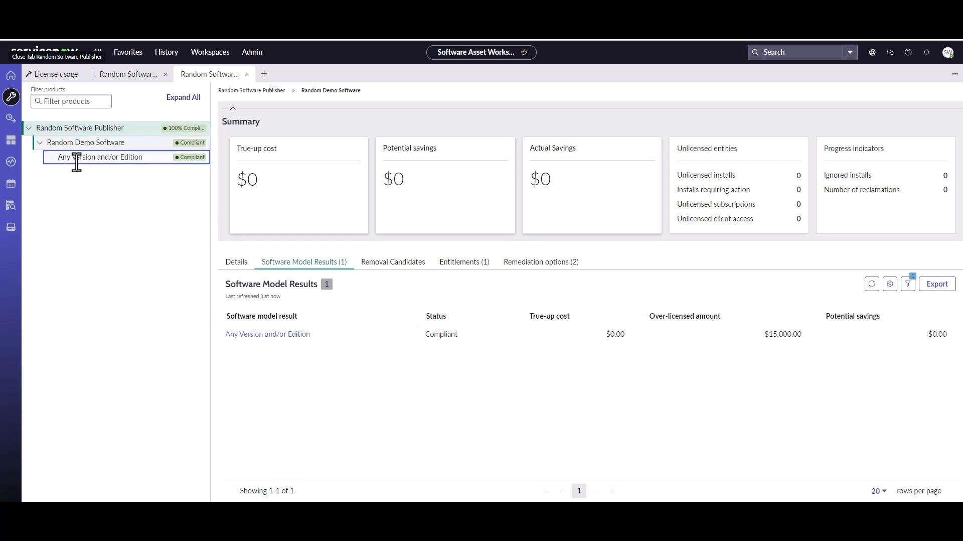